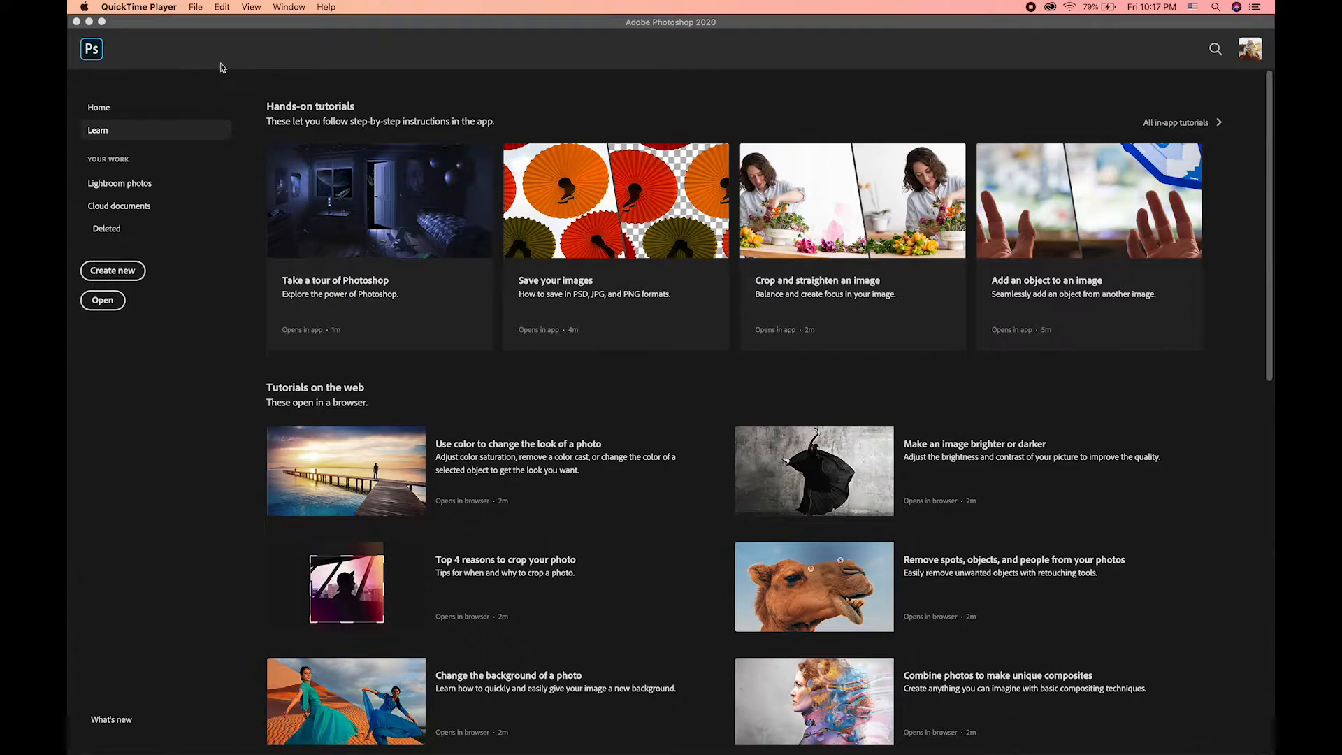
Step: Load IMG_0401.jpg through IMG_0407.jpg from the Desktop's Dolly Zoom folder into one document with Load Files into Stack
click(187, 26)
click(167, 7)
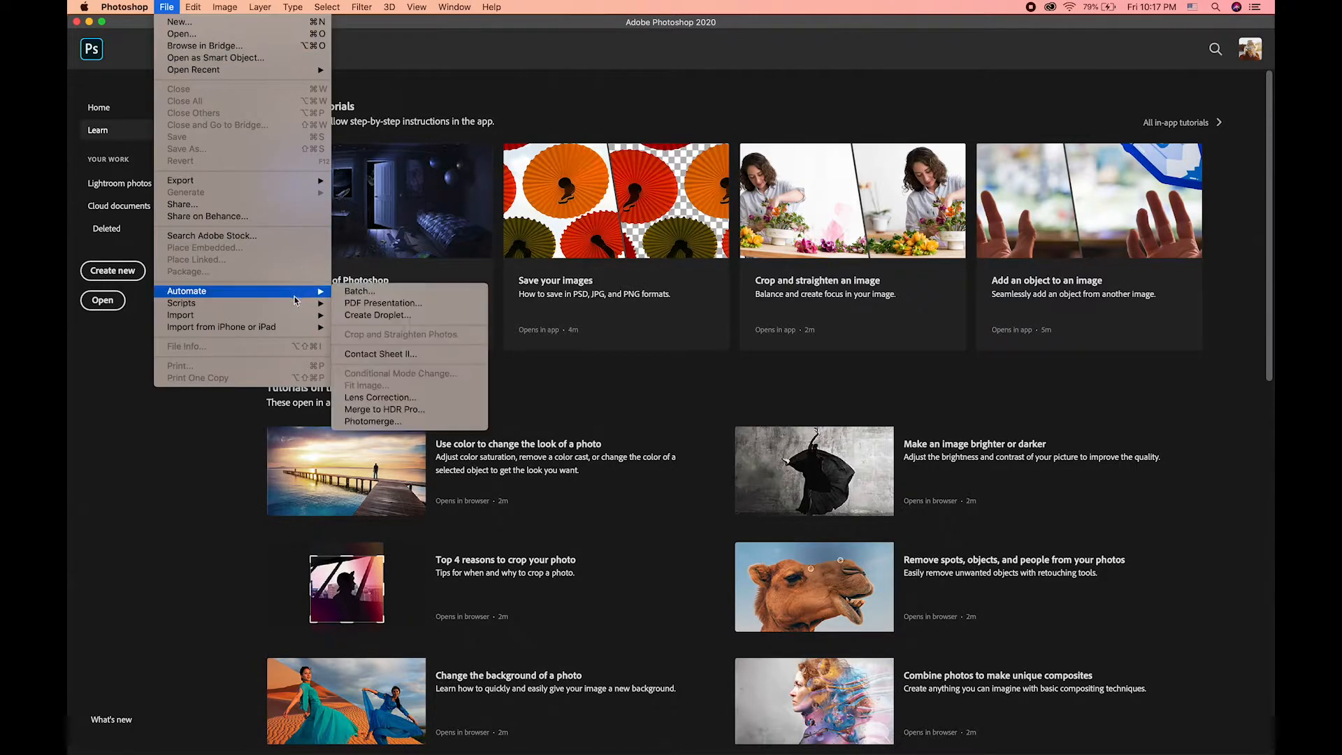
mouse_move(293, 304)
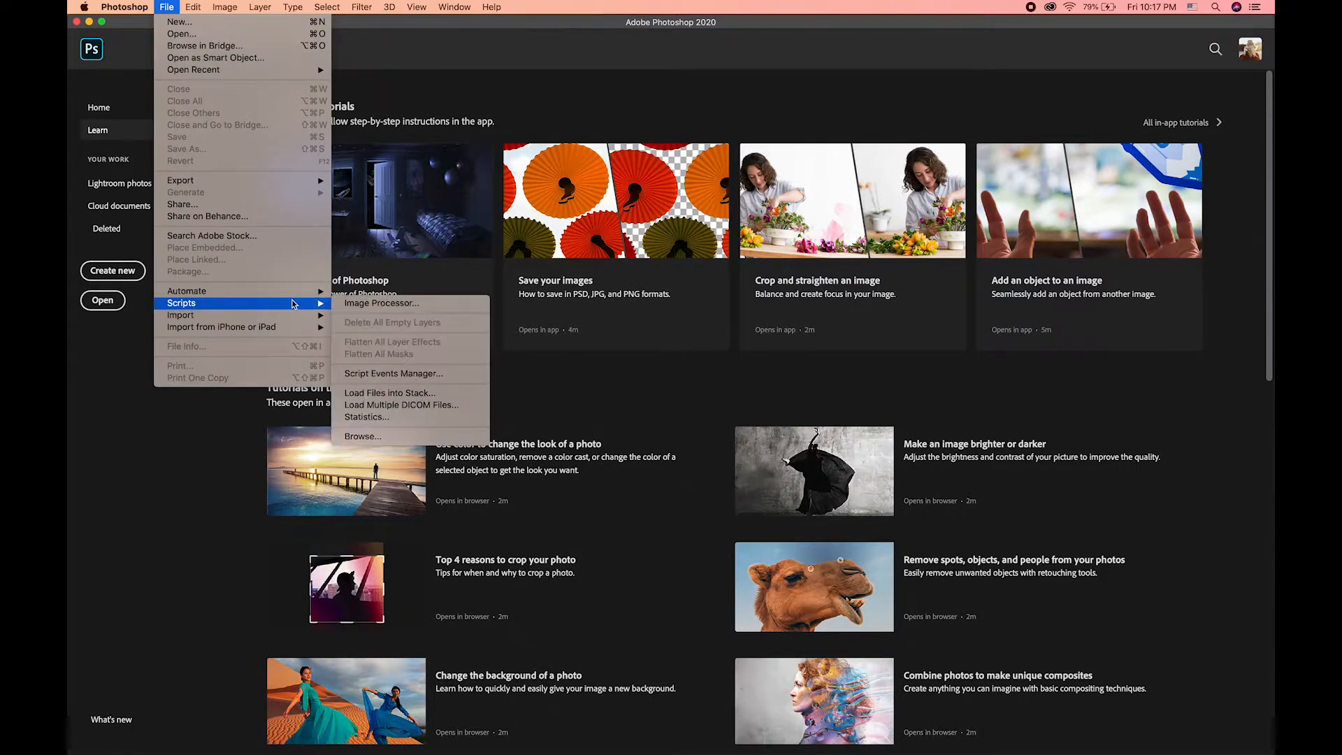
click(402, 395)
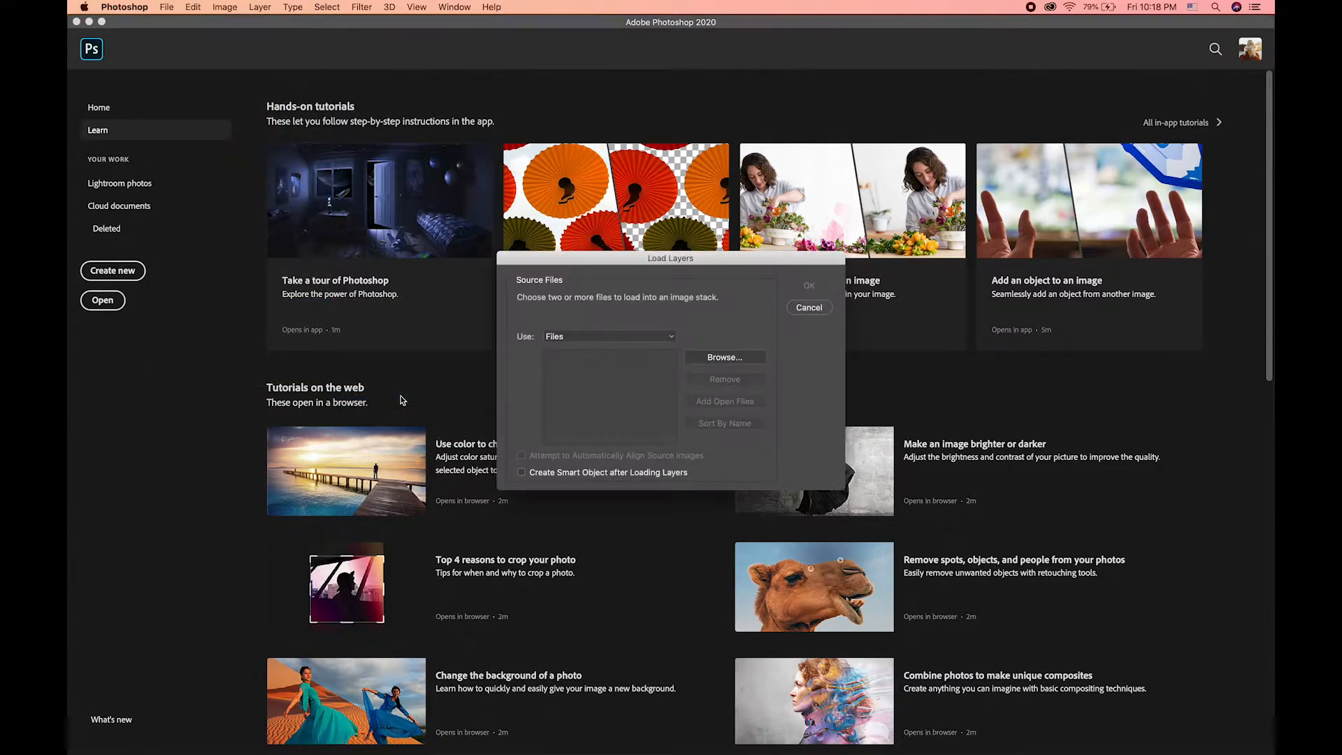
click(728, 358)
click(598, 373)
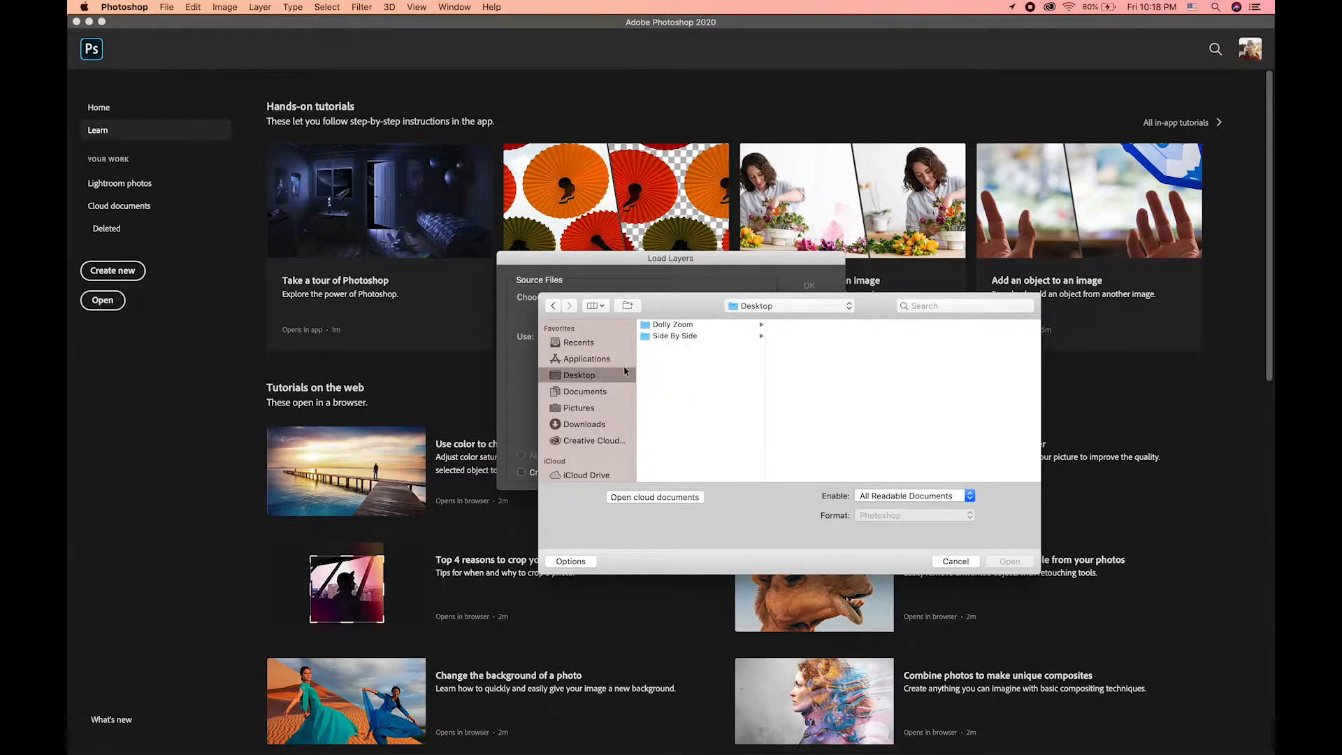
click(694, 327)
drag(835, 397, 827, 311)
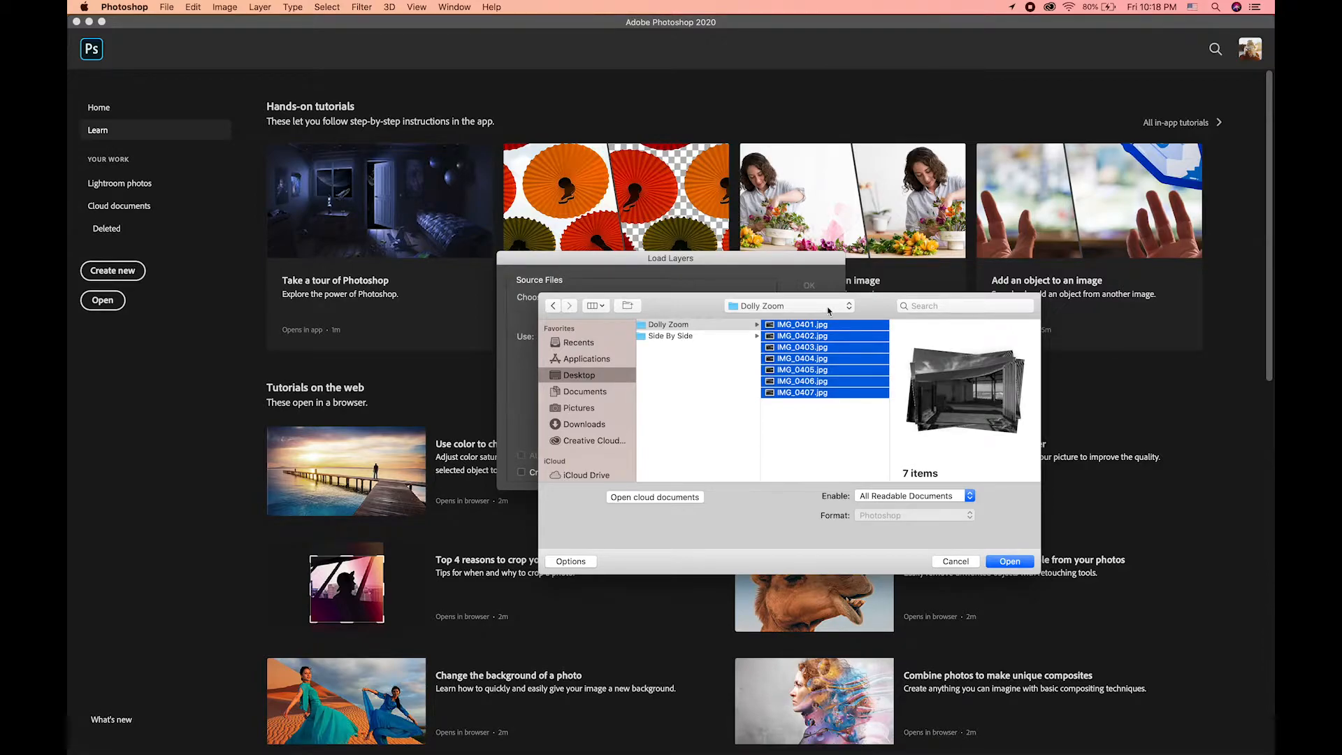
click(1009, 561)
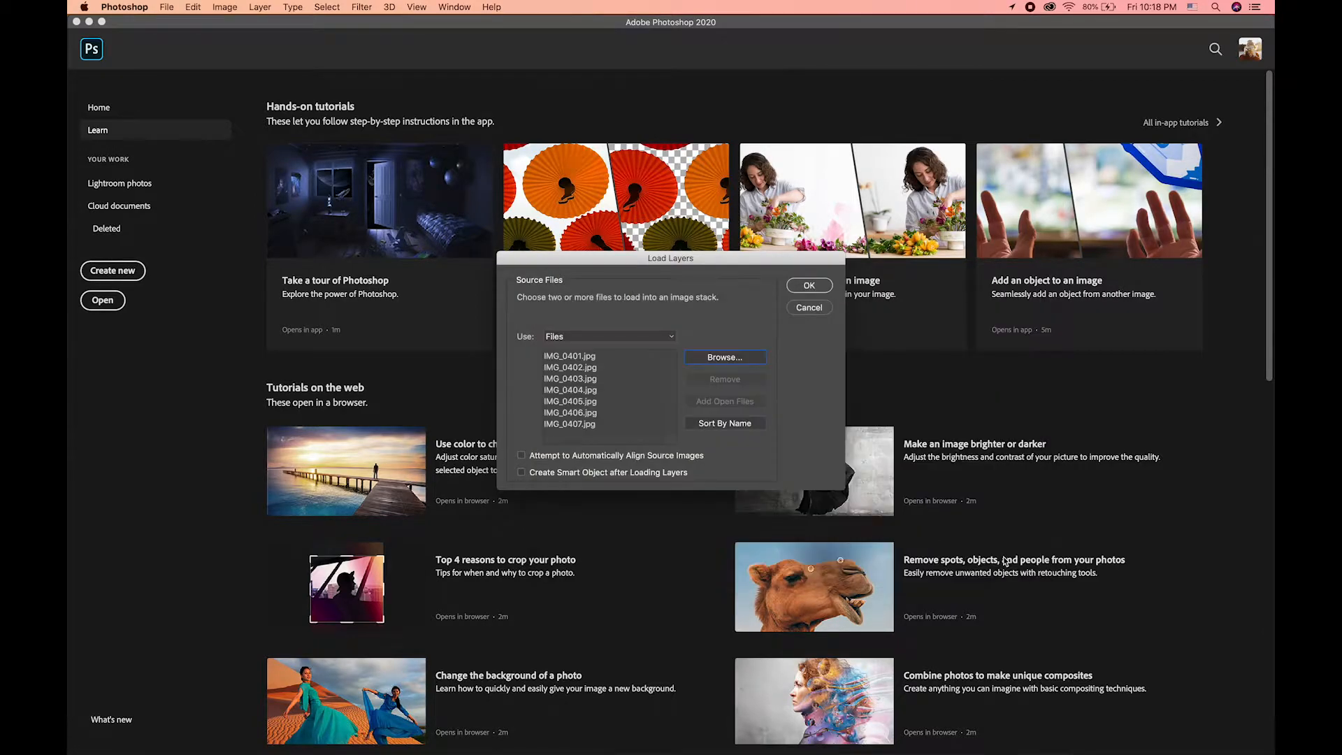
click(809, 285)
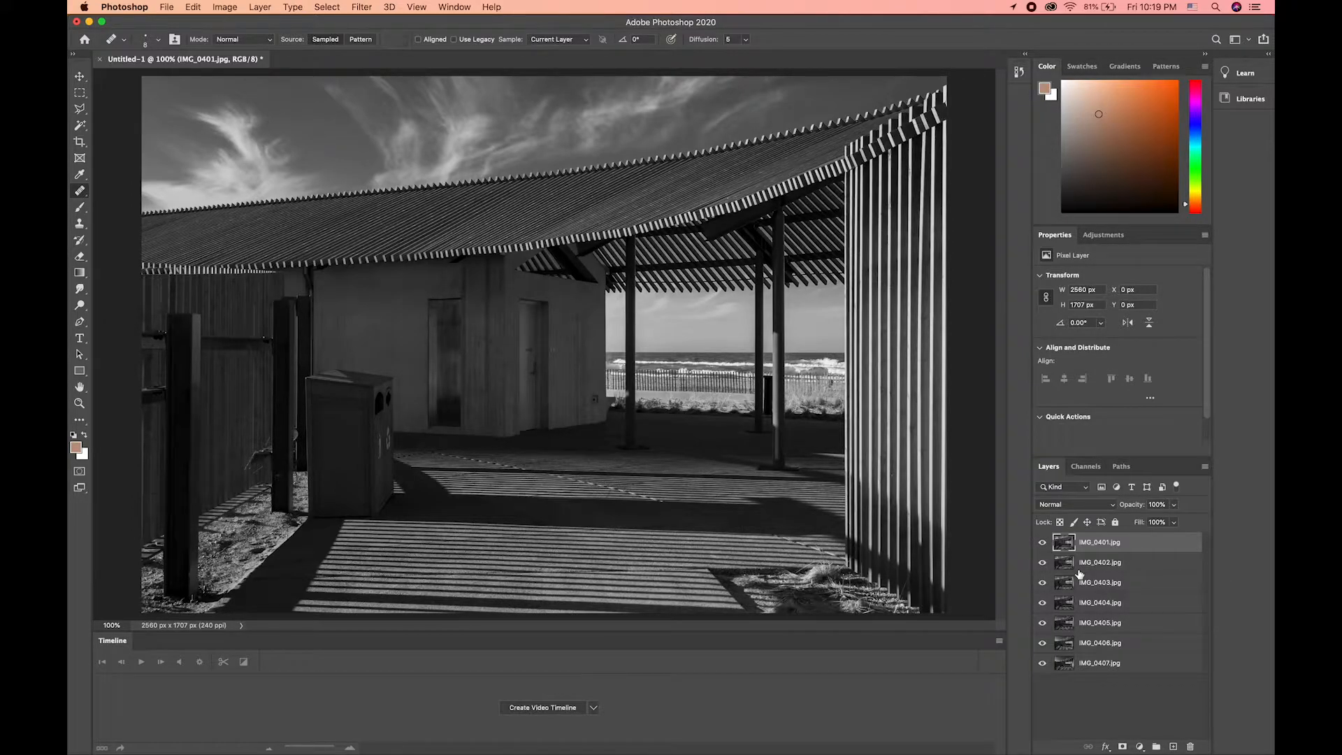
Step: Rename the layers IMG_0401.jpg, IMG_0402.jpg and IMG_0403.jpg as 01, 02 and 03
double_click(1102, 543)
text(01)
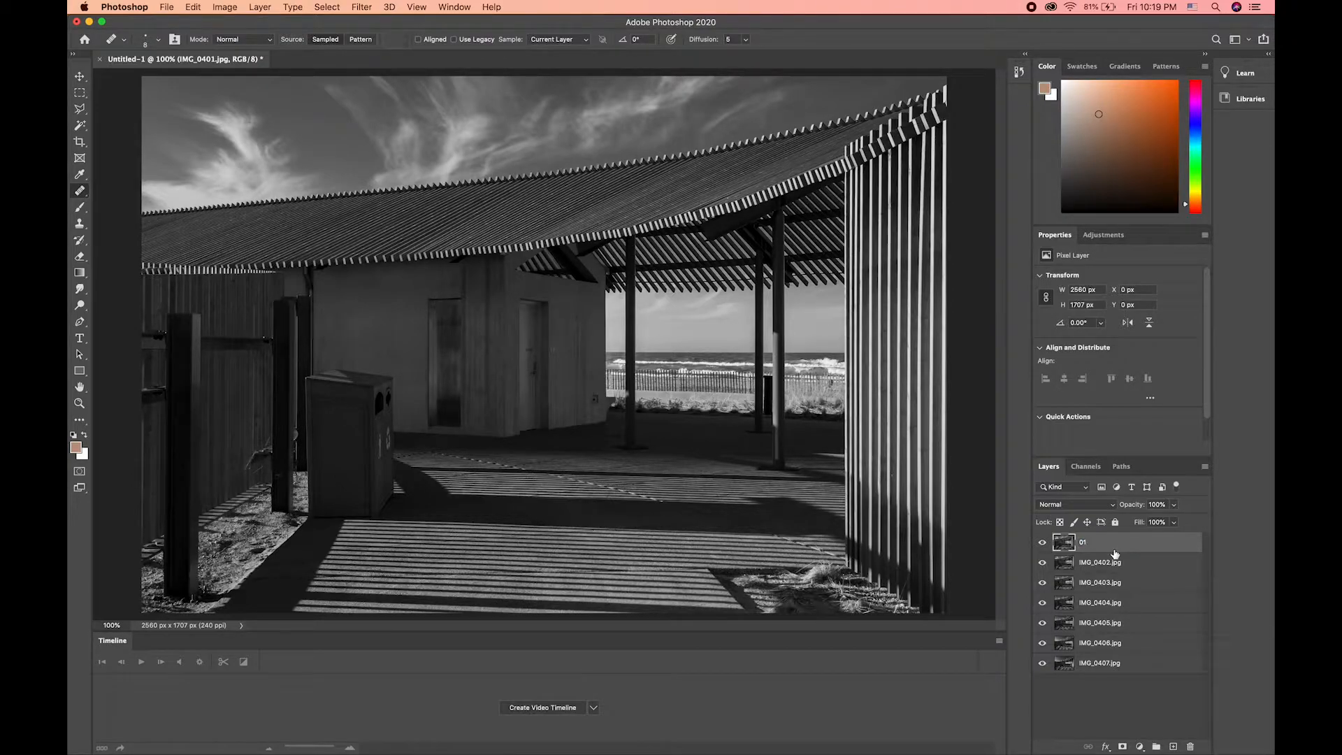
double_click(1090, 561)
text(02)
key(Return)
double_click(1090, 582)
text(03)
key(Return)
double_click(1092, 585)
key(Escape)
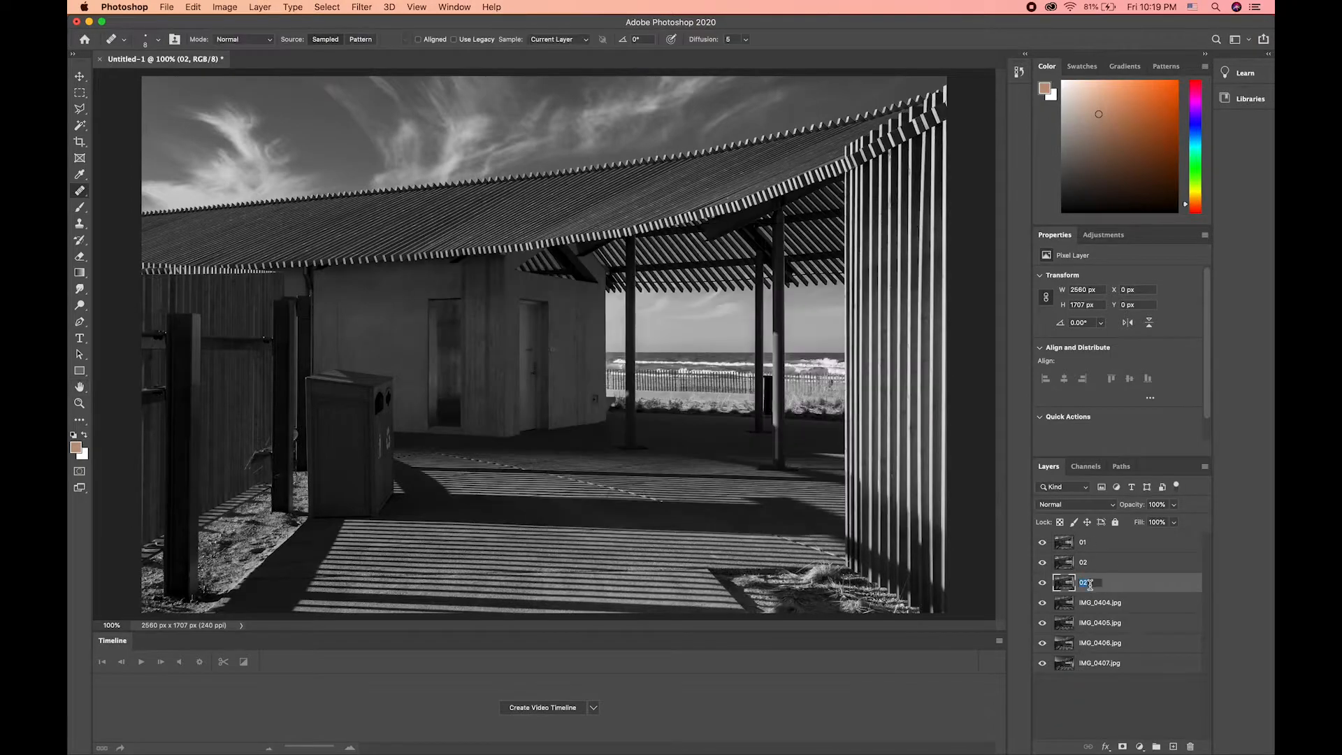
Step: Rename the layers IMG_0404.jpg through IMG_0407.jpg as 04, 05, 06 and 07
click(1092, 605)
double_click(1091, 605)
text(04)
key(Tab)
text(05)
key(Tab)
text(06)
key(Tab)
text(07)
key(Return)
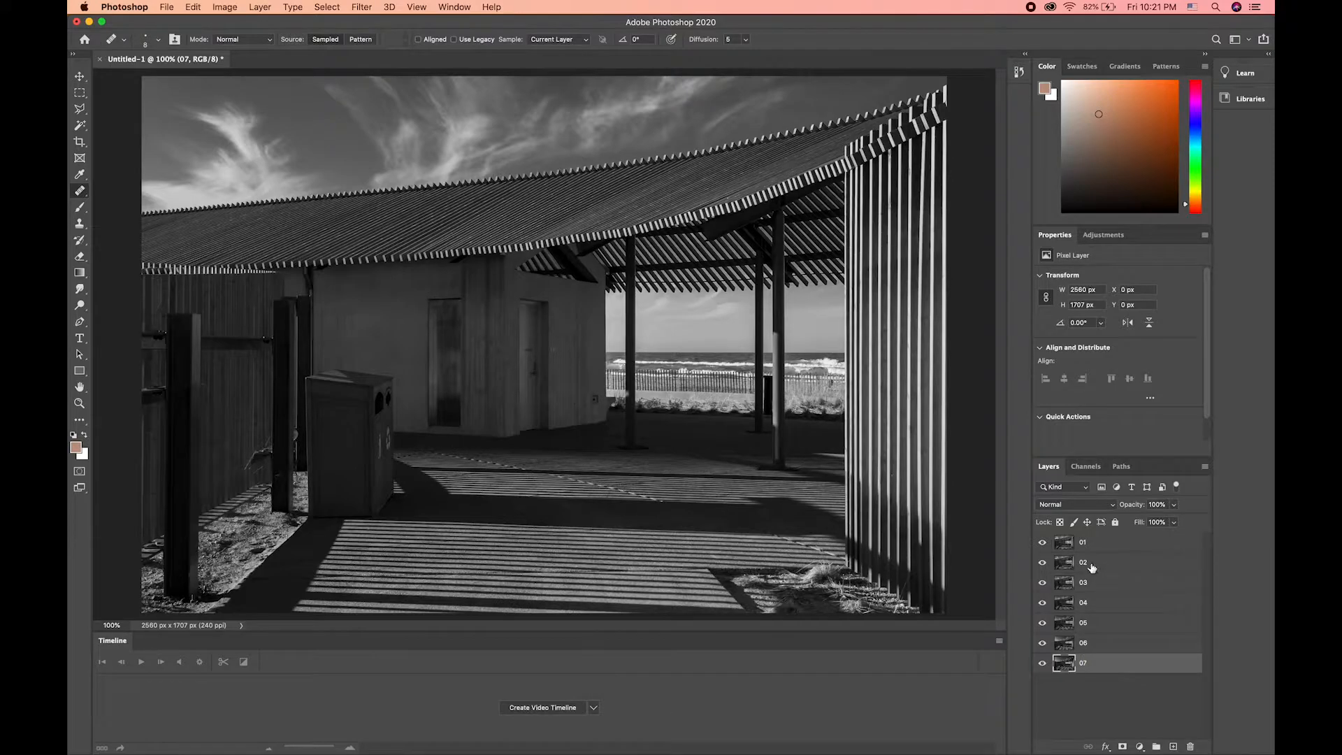
Step: Duplicate layer 06 as 08 and move the copy below layer 07
click(1089, 644)
right_click(1089, 644)
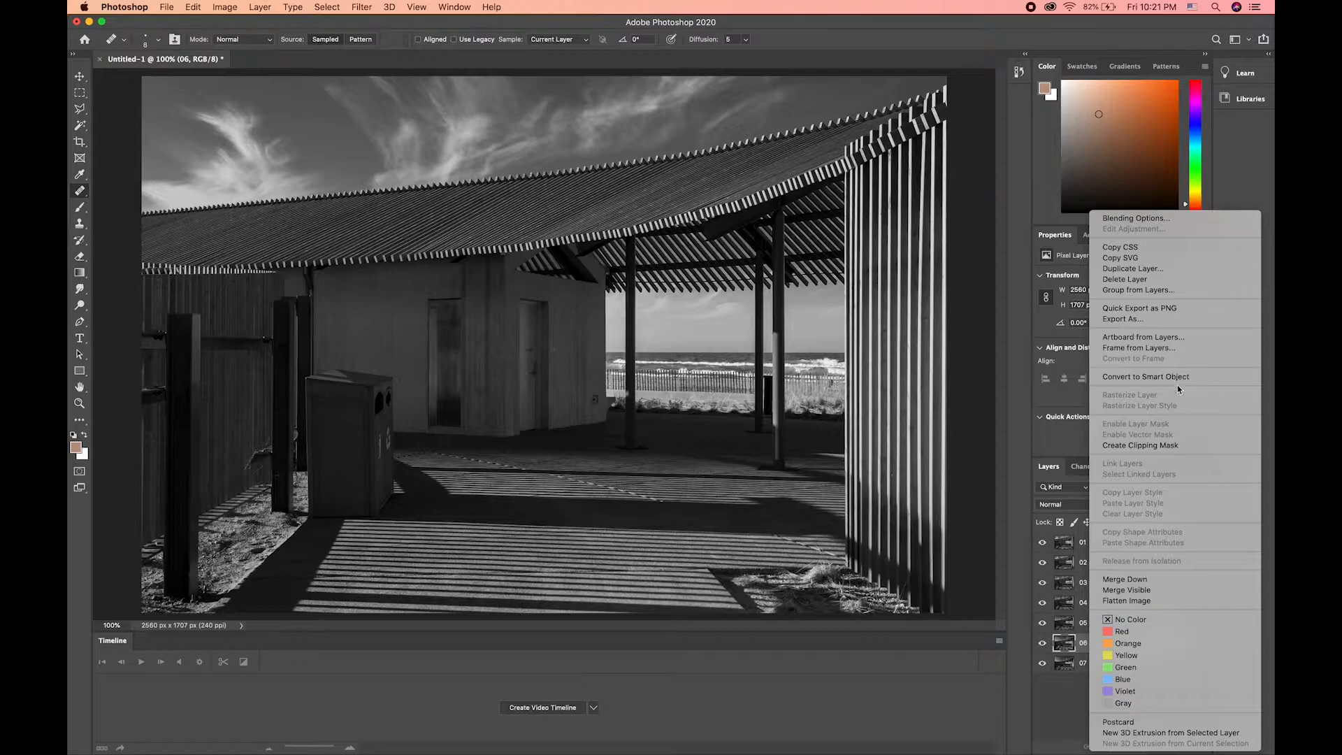
click(1142, 269)
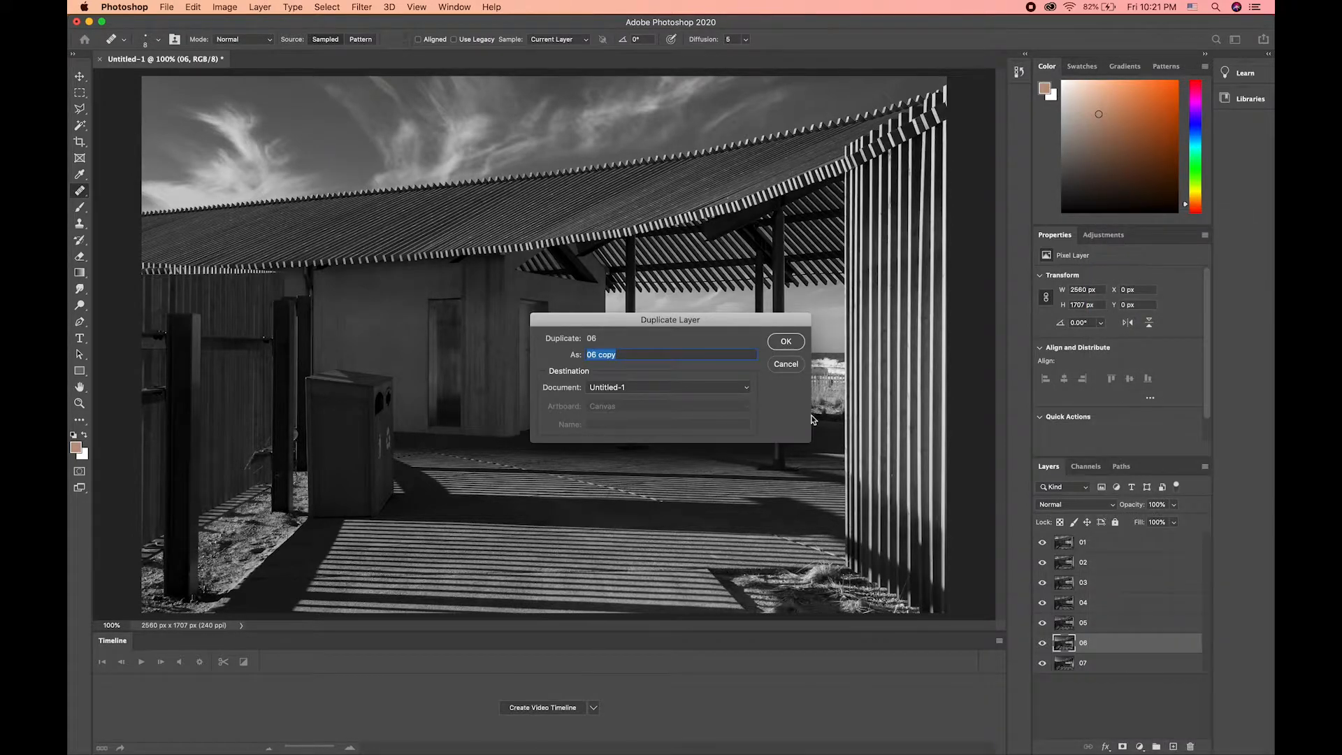
text(08)
key(Return)
drag(1098, 643, 1098, 690)
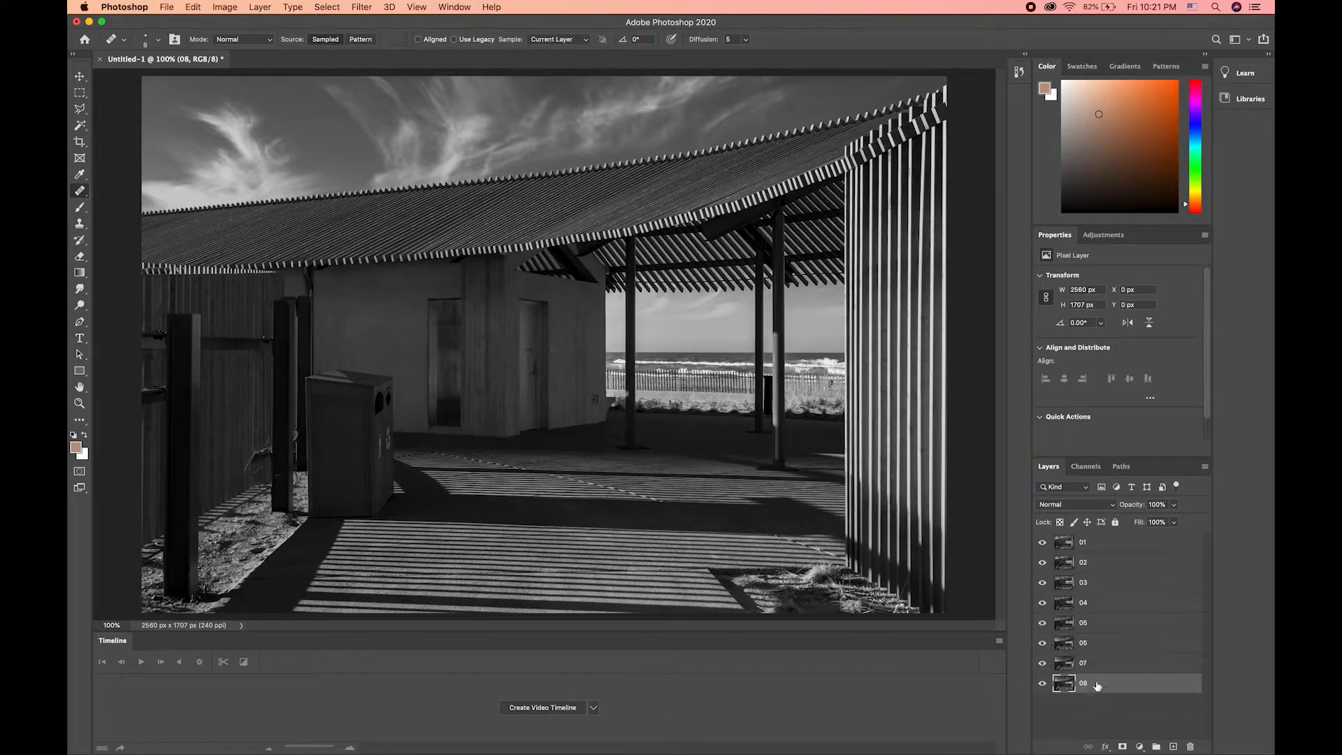
Step: Duplicate layer 05 as 09 and move the copy below layer 08
right_click(1092, 625)
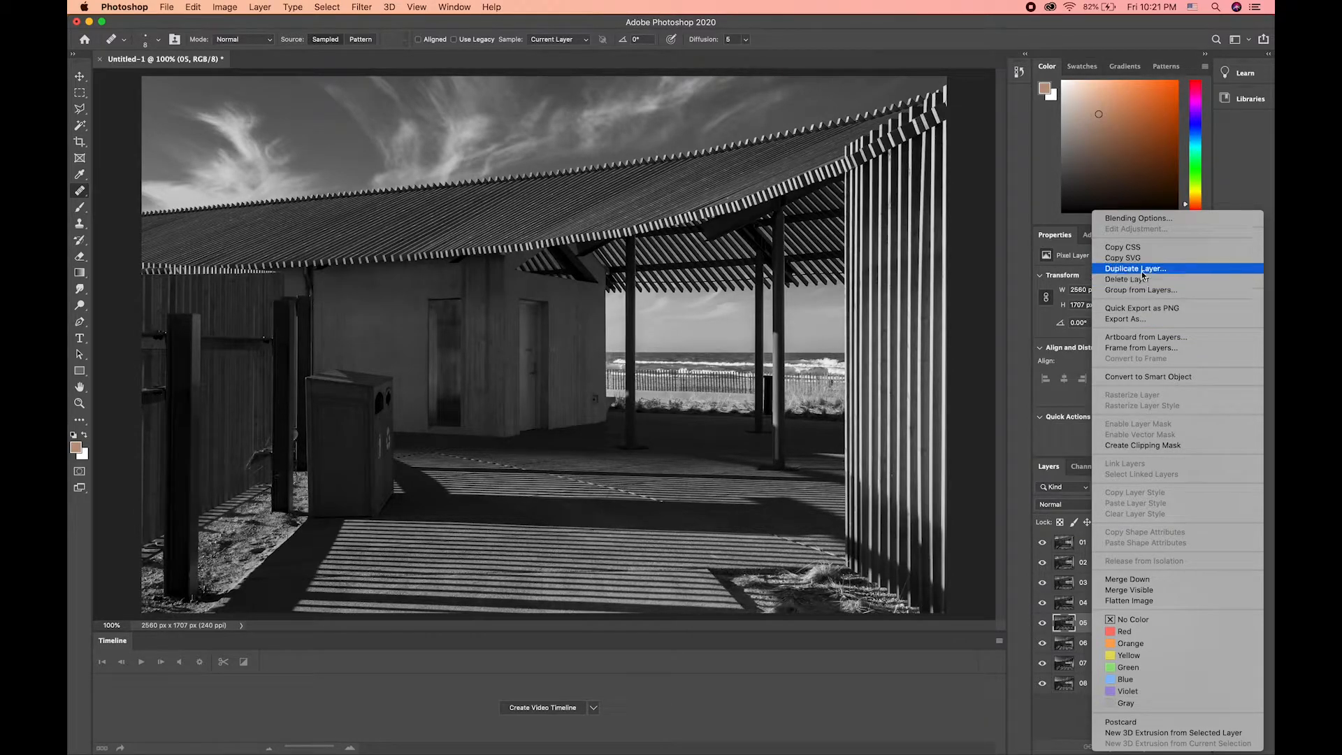
click(1137, 269)
text(09)
key(Return)
drag(1093, 622, 1095, 709)
Step: Duplicate layer 04 as 10 and move the copy below layer 09
right_click(1085, 602)
click(1137, 269)
text(10)
key(Return)
drag(1088, 602, 1097, 726)
Step: Duplicate layer 03 as 11 and layer 02 as 12, placing both copies in order at the end of the layer stack
right_click(1093, 582)
click(1138, 269)
text(11)
key(Return)
right_click(1085, 562)
click(1138, 269)
text(12)
key(Return)
mouse_move(1099, 725)
mouse_down()
mouse_move(1102, 691)
mouse_move(1114, 709)
mouse_up()
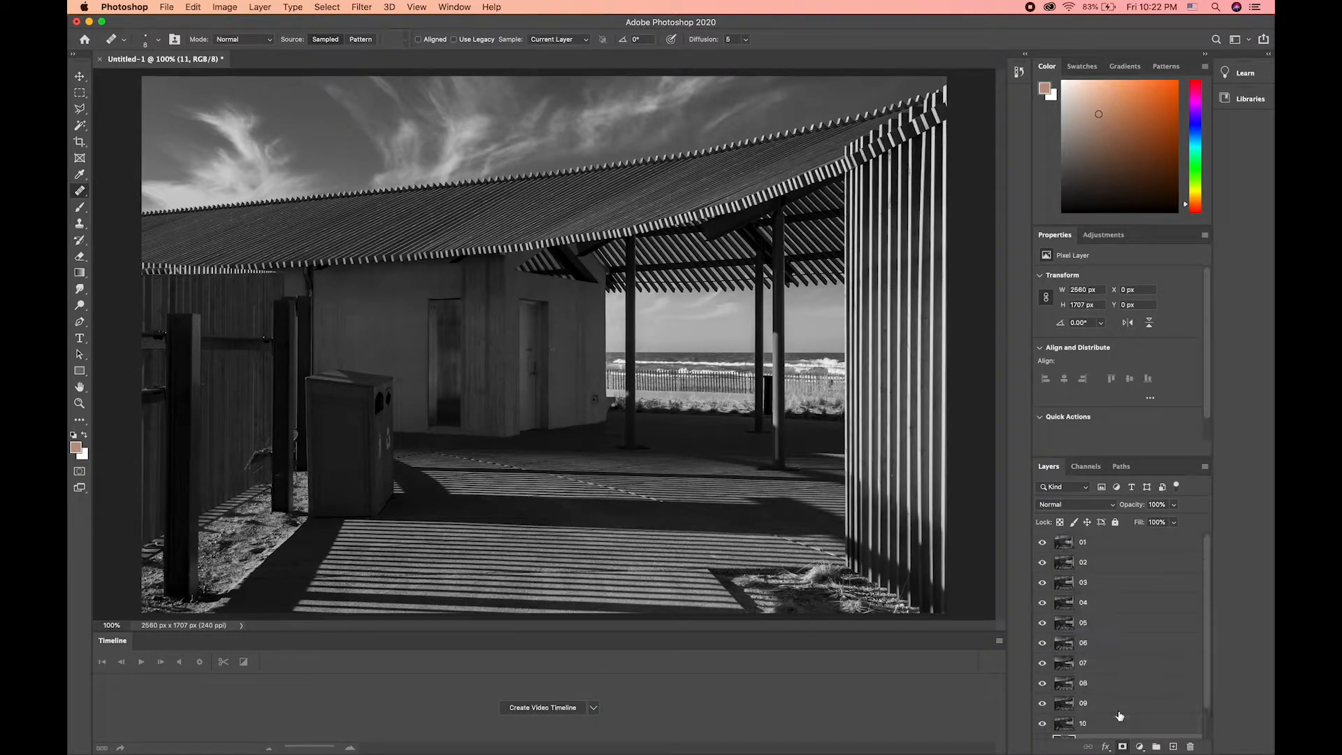
Step: Select all layers from 01 through 12
click(1116, 728)
scroll(1111, 635, up, 2)
shift+click(1094, 545)
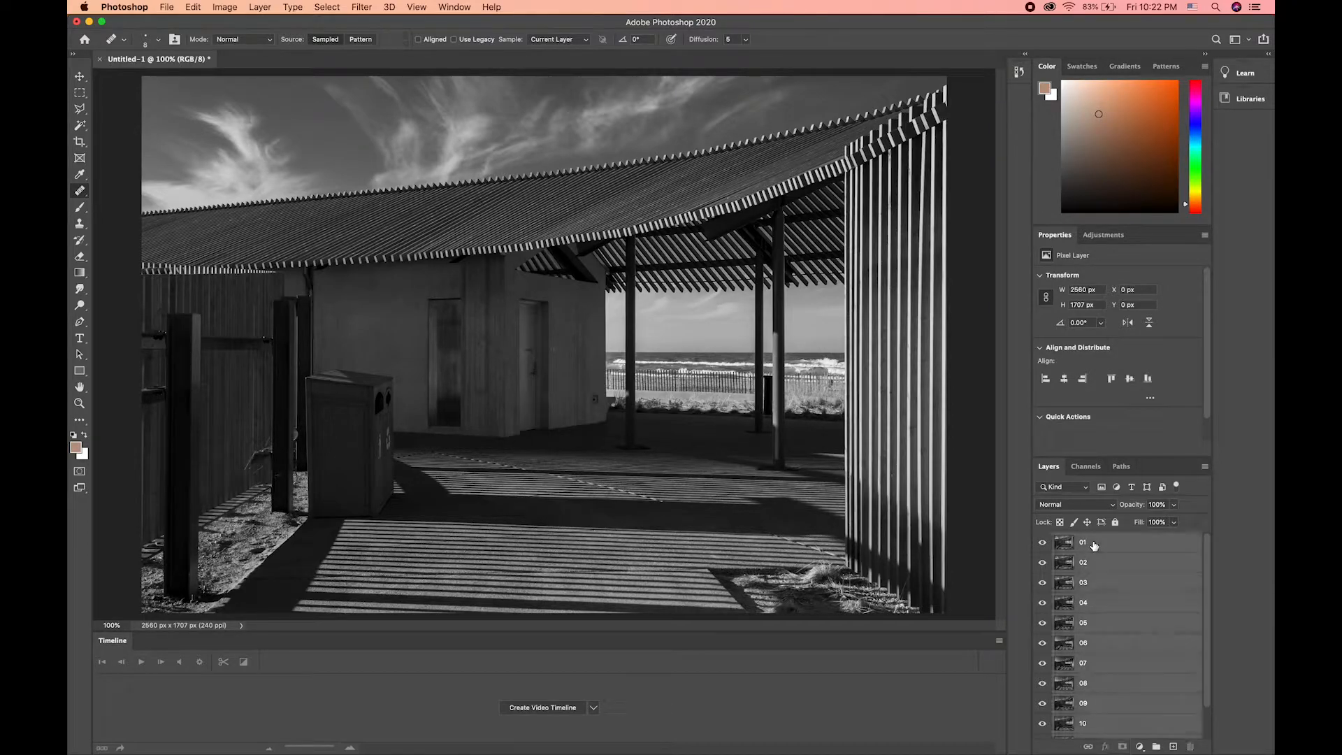
scroll(1094, 545, down, 2)
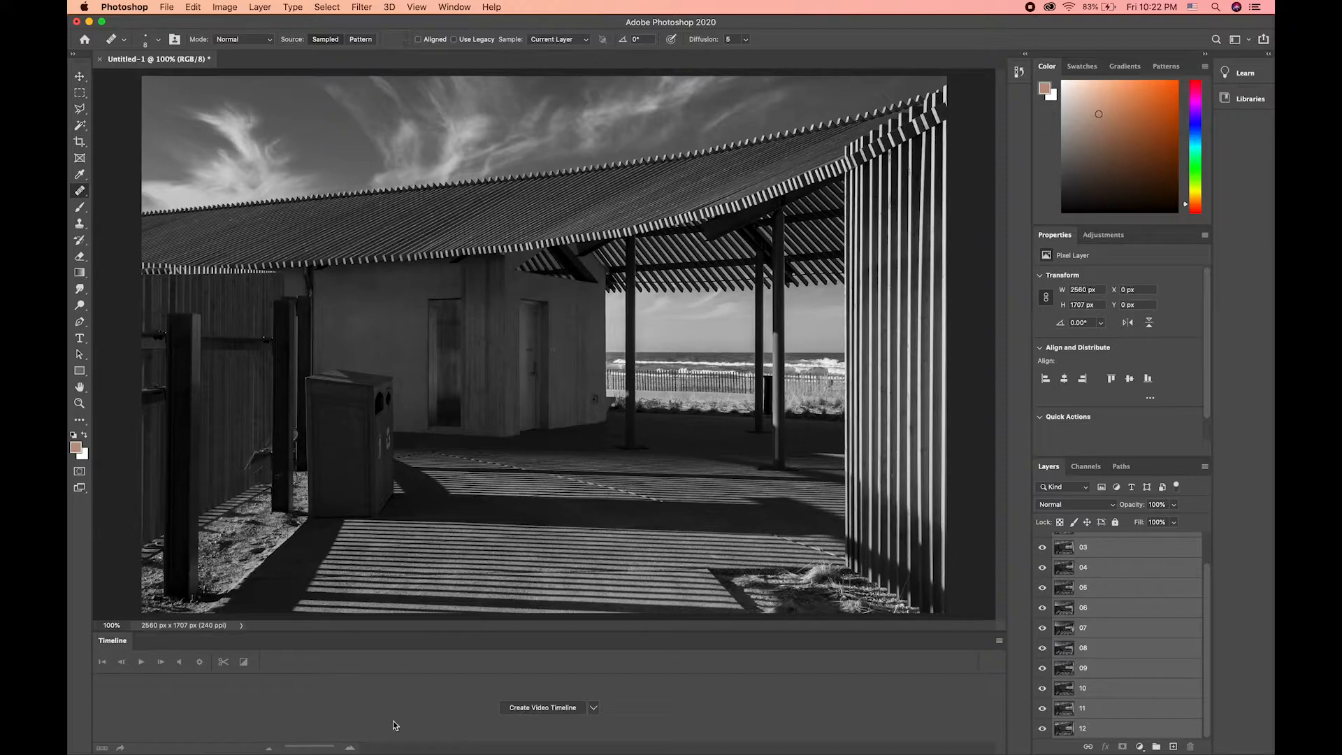
click(417, 6)
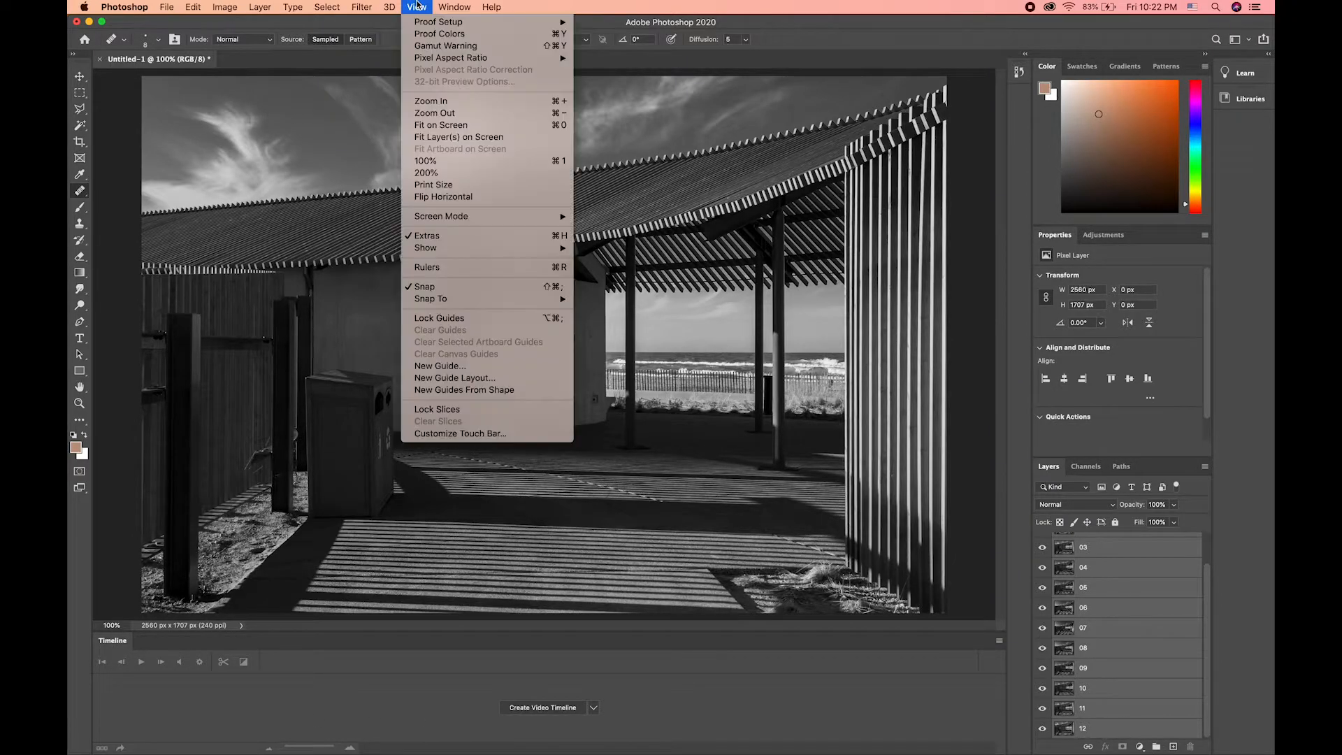
mouse_move(457, 6)
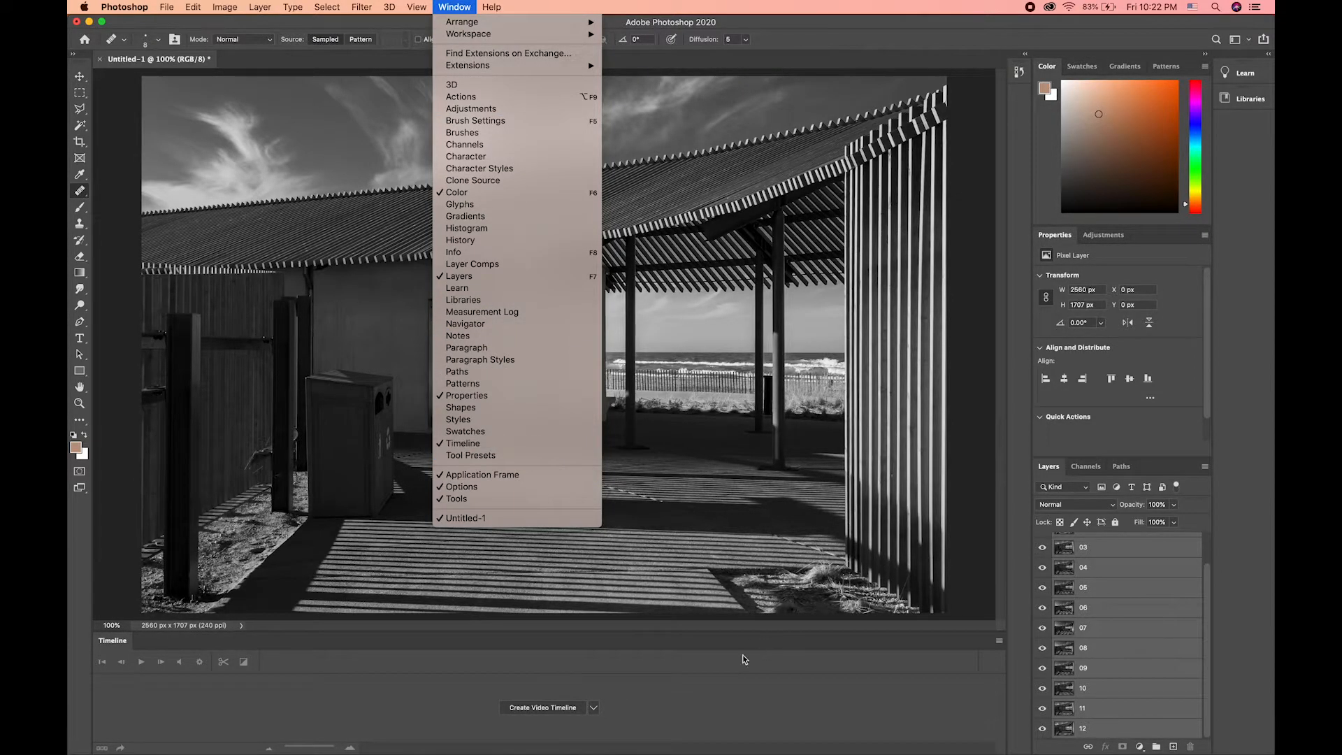
click(722, 669)
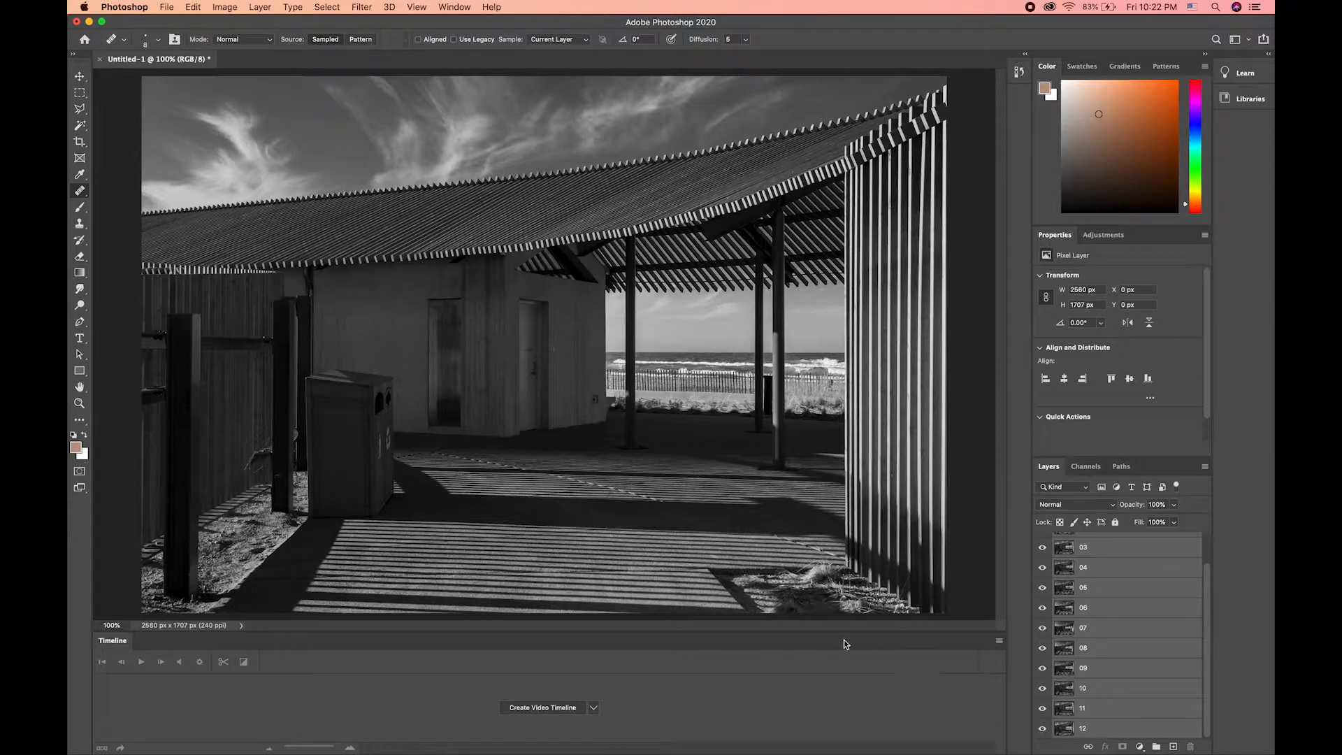
Step: Make the Timeline area taller and fit the whole image in the document window
drag(666, 624, 671, 587)
key(super+0)
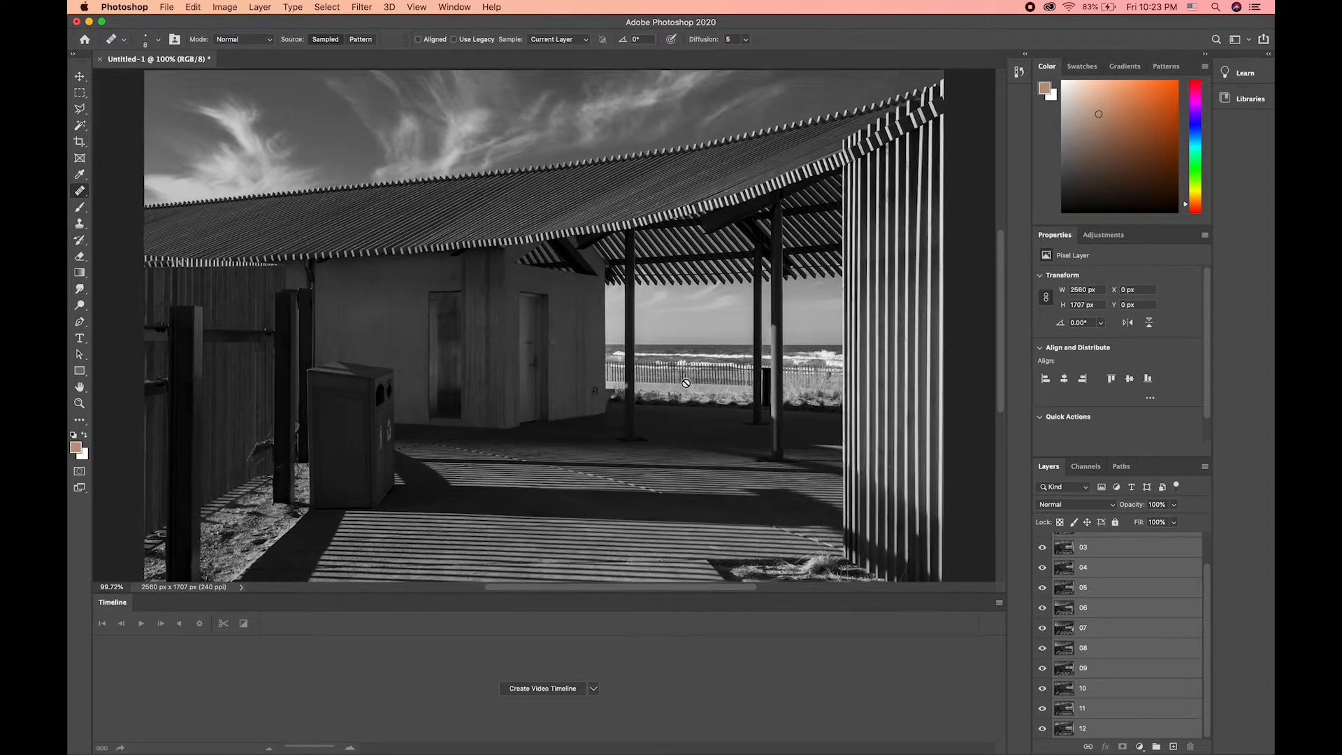
click(999, 602)
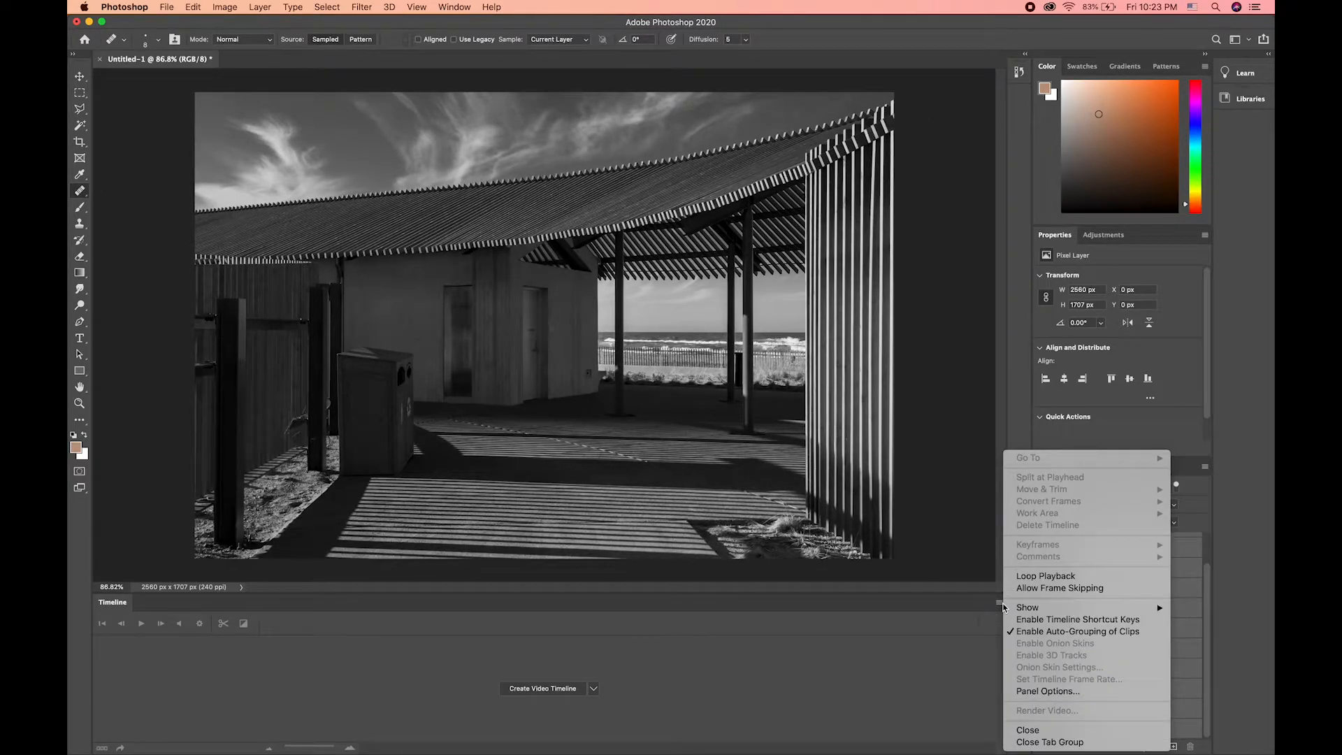
click(952, 626)
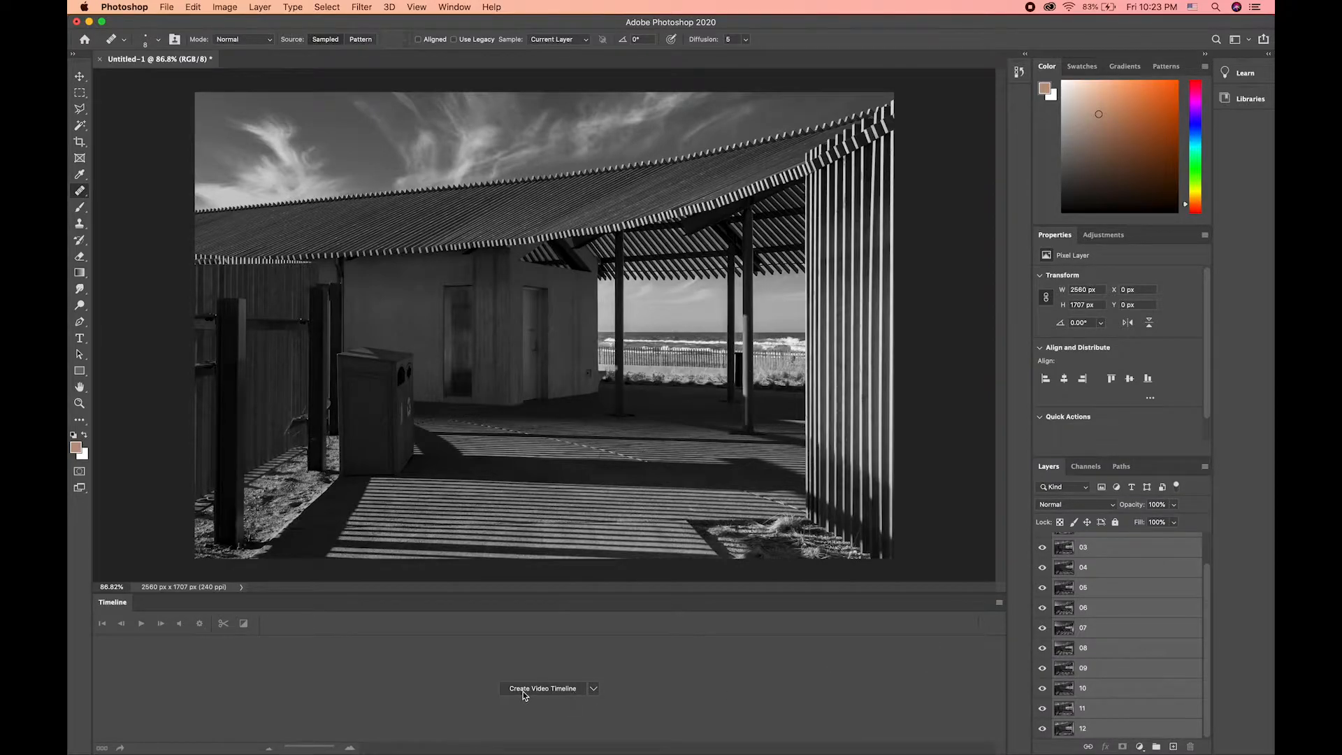
Step: Create a frame animation and make its frames from the layers
click(594, 689)
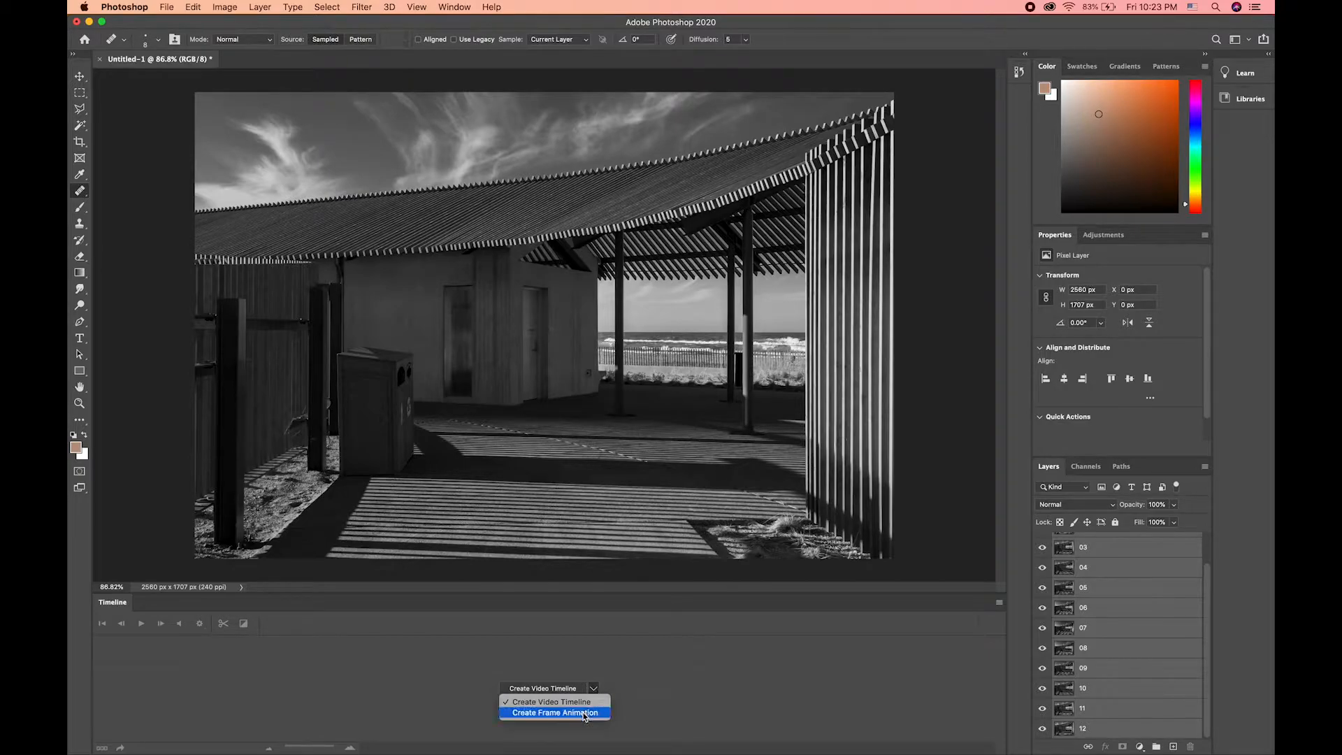
click(584, 714)
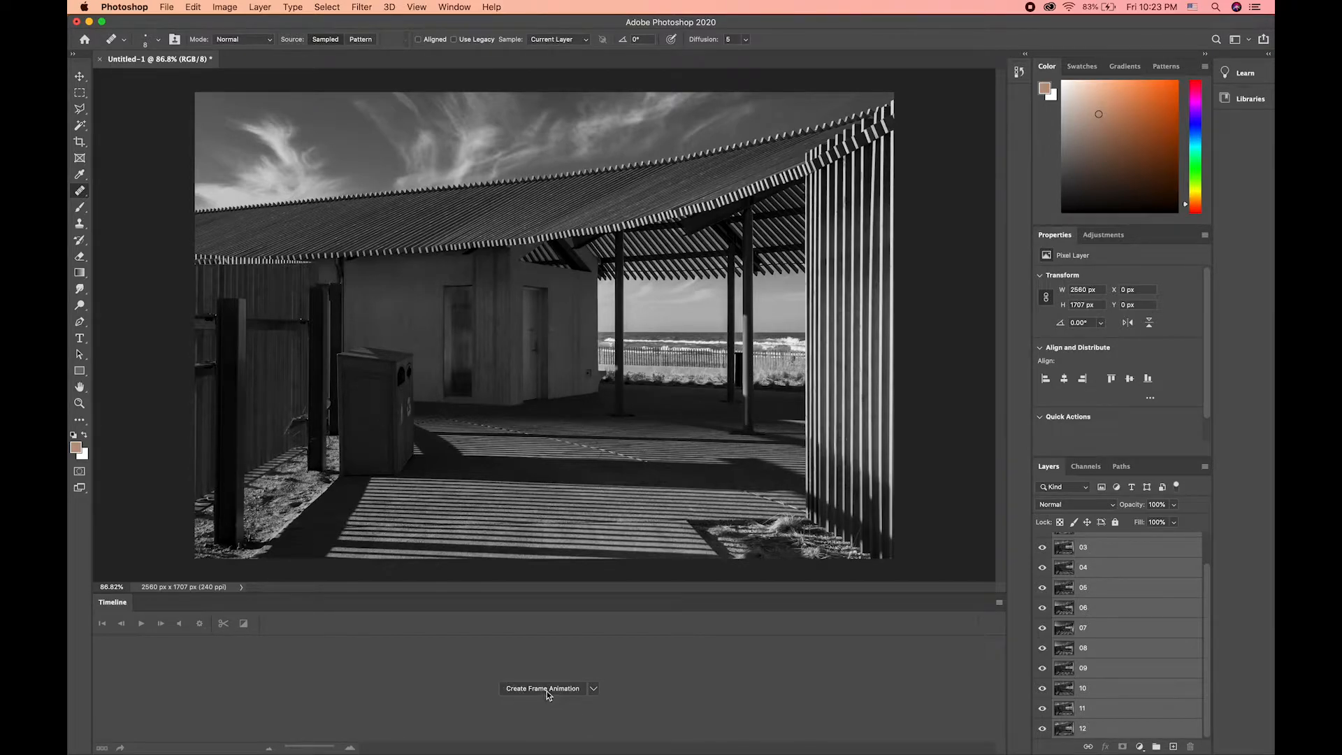
click(552, 689)
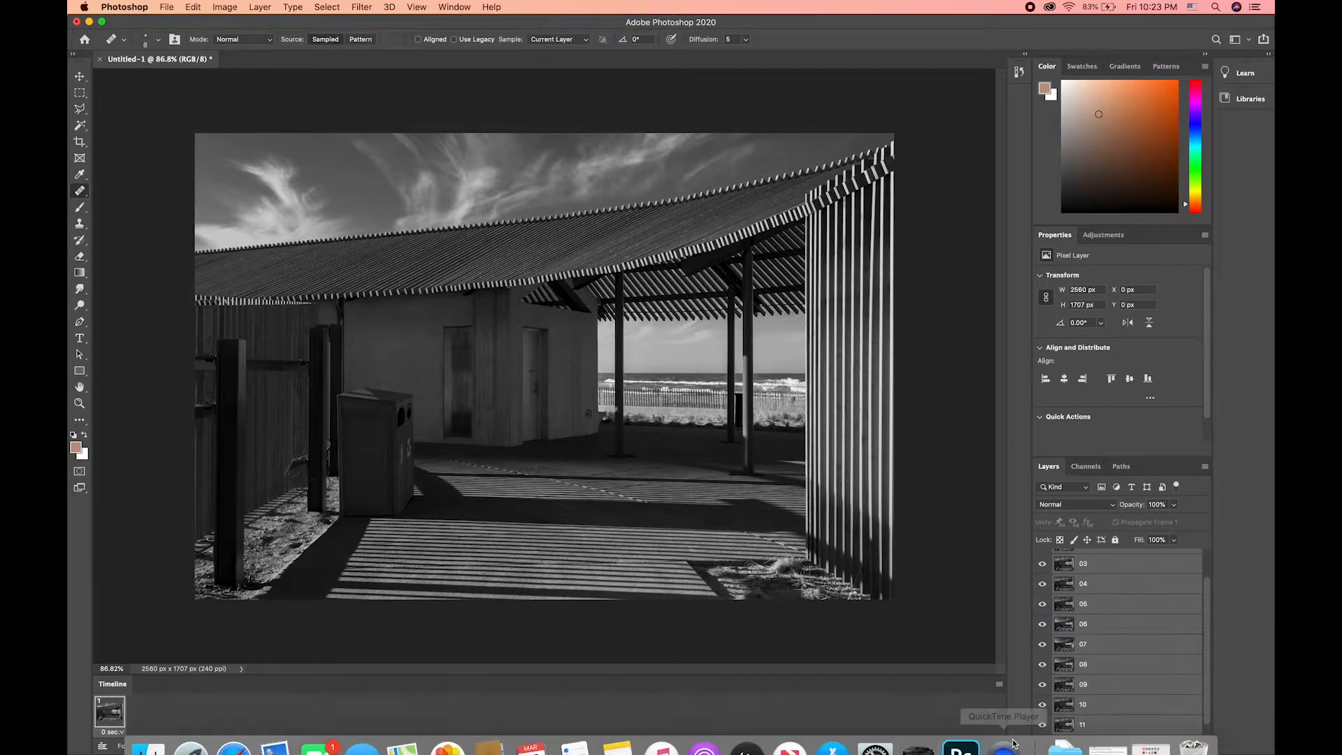
click(999, 685)
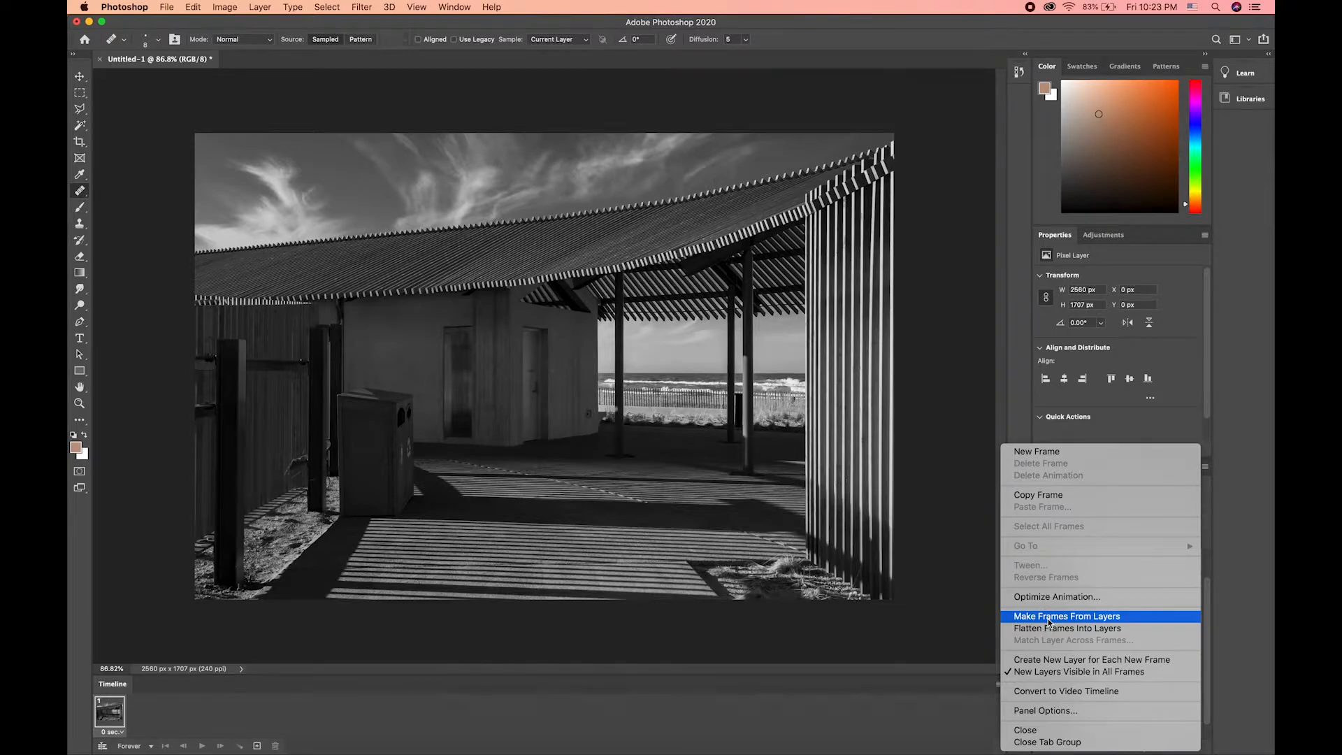
click(1048, 617)
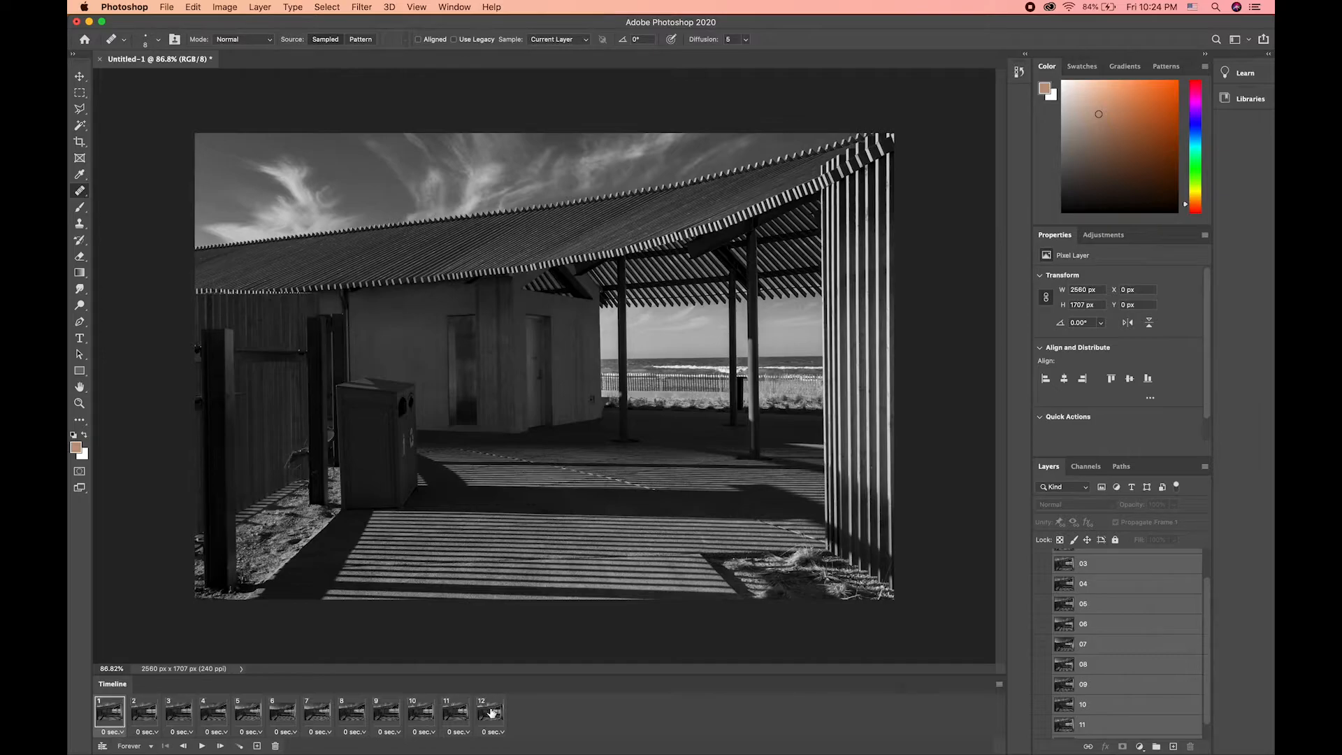
Step: Select all twelve frames and set their frame delay to 0.06 seconds
shift+click(492, 713)
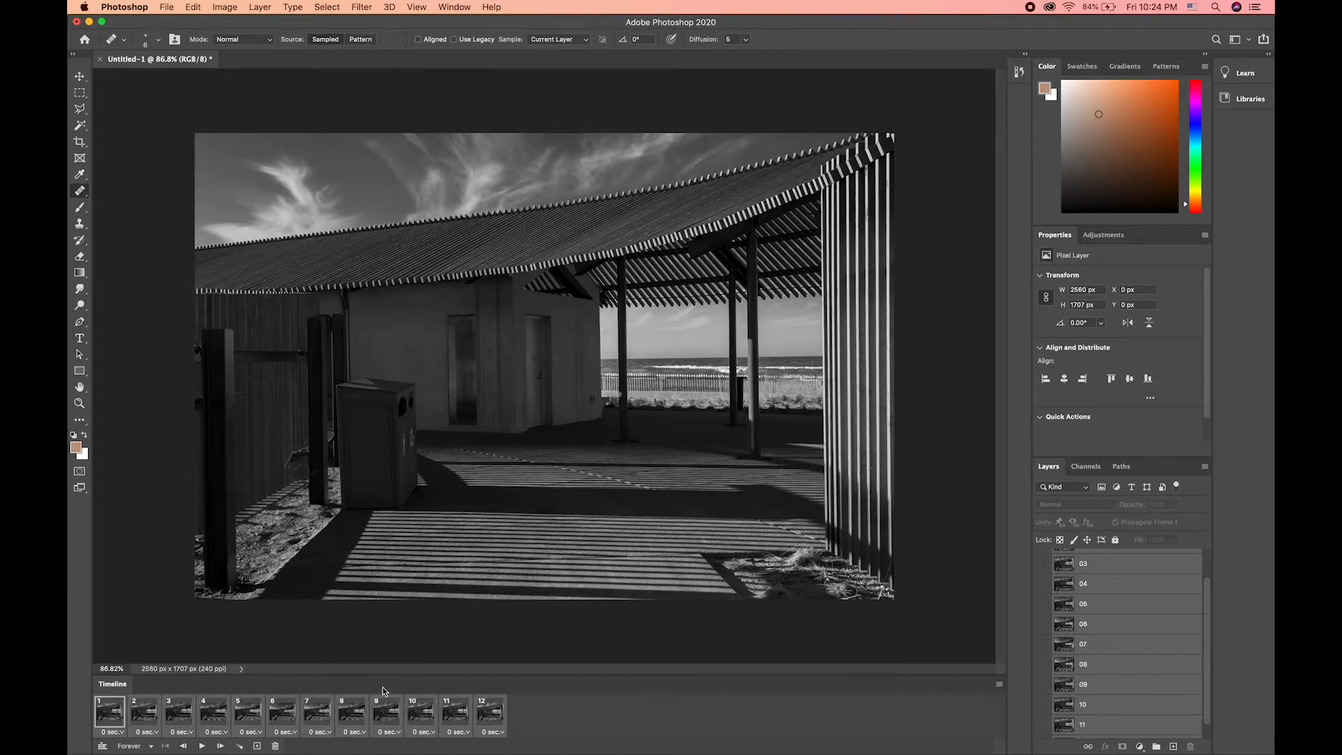
click(501, 732)
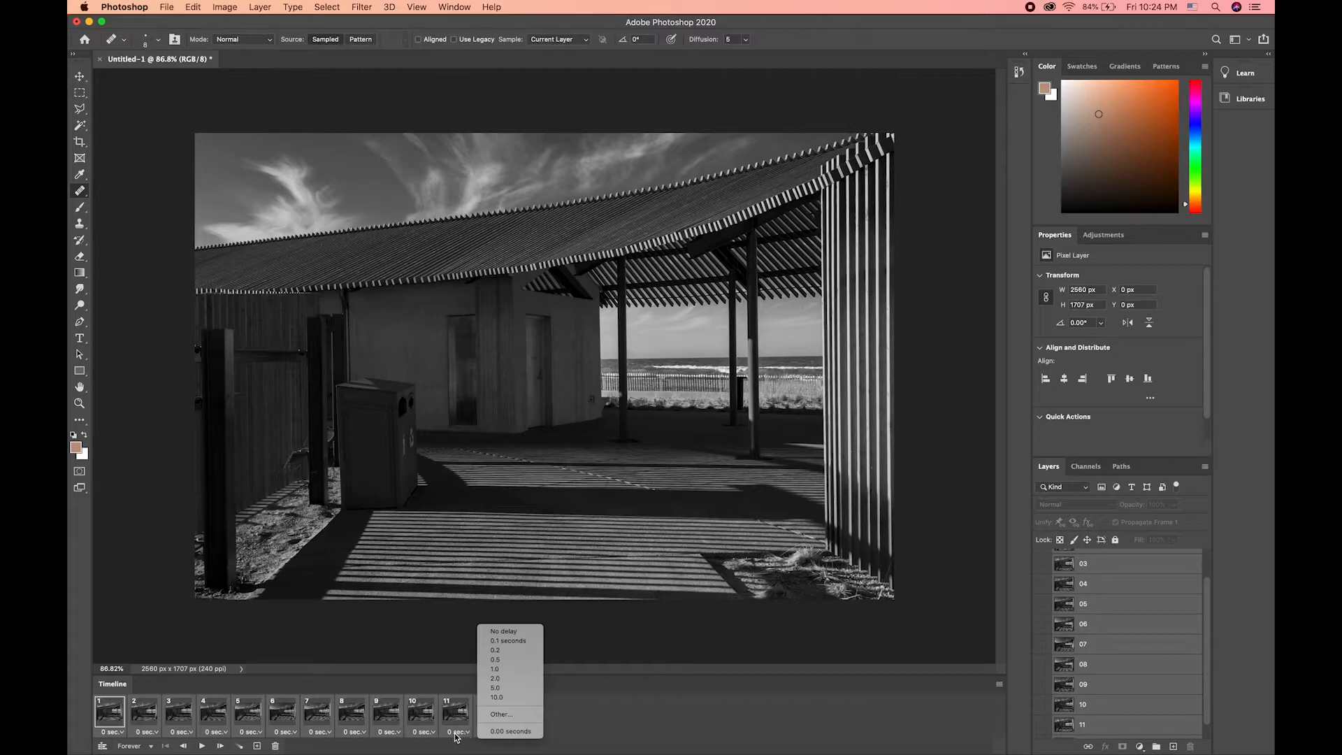
click(513, 714)
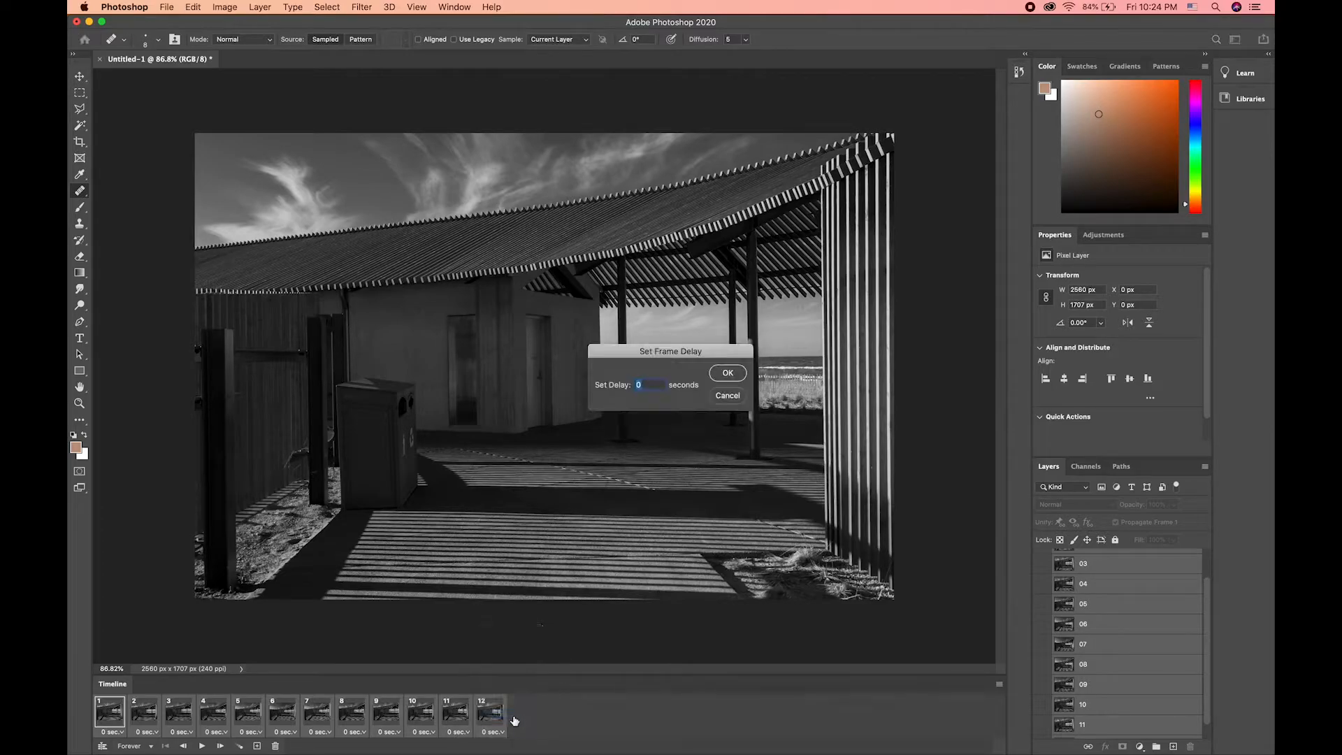
text(0.06)
key(Return)
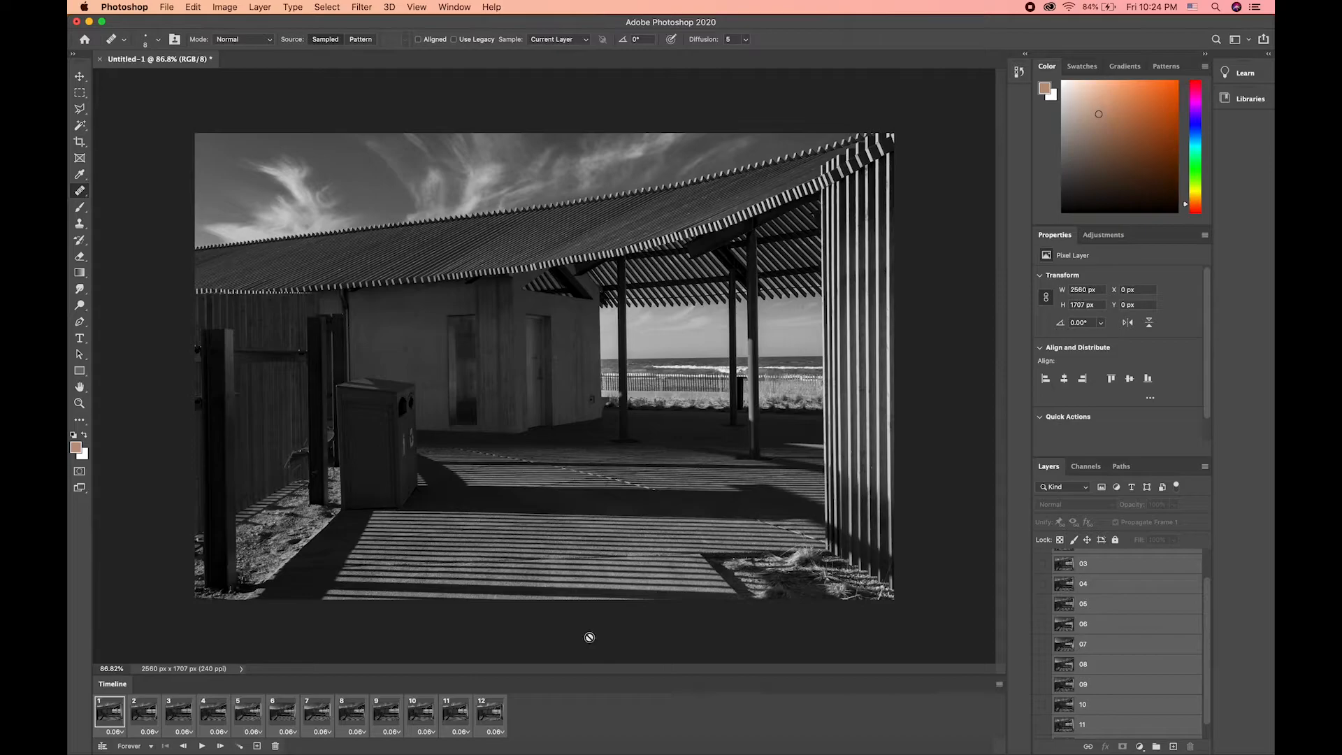
Step: Keep the looping option at Forever, preview the animation and stop playback
click(151, 746)
click(200, 745)
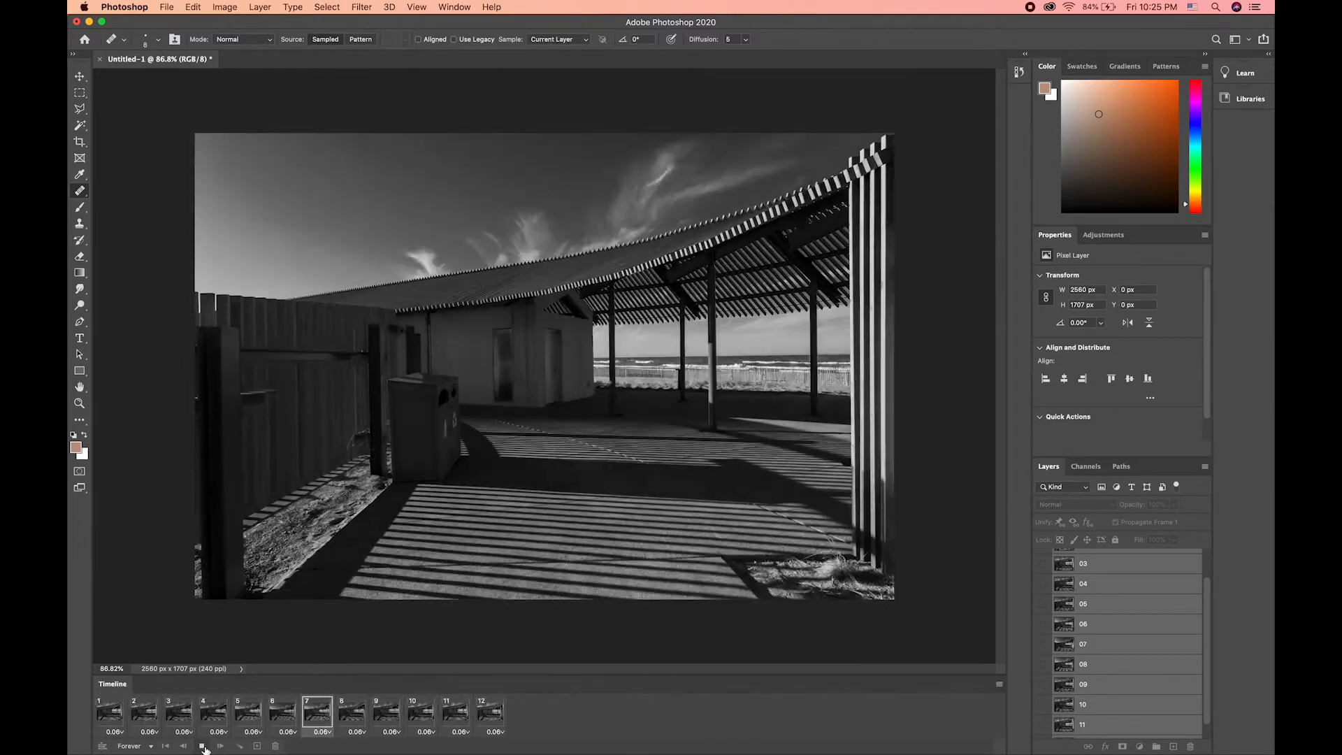
click(202, 746)
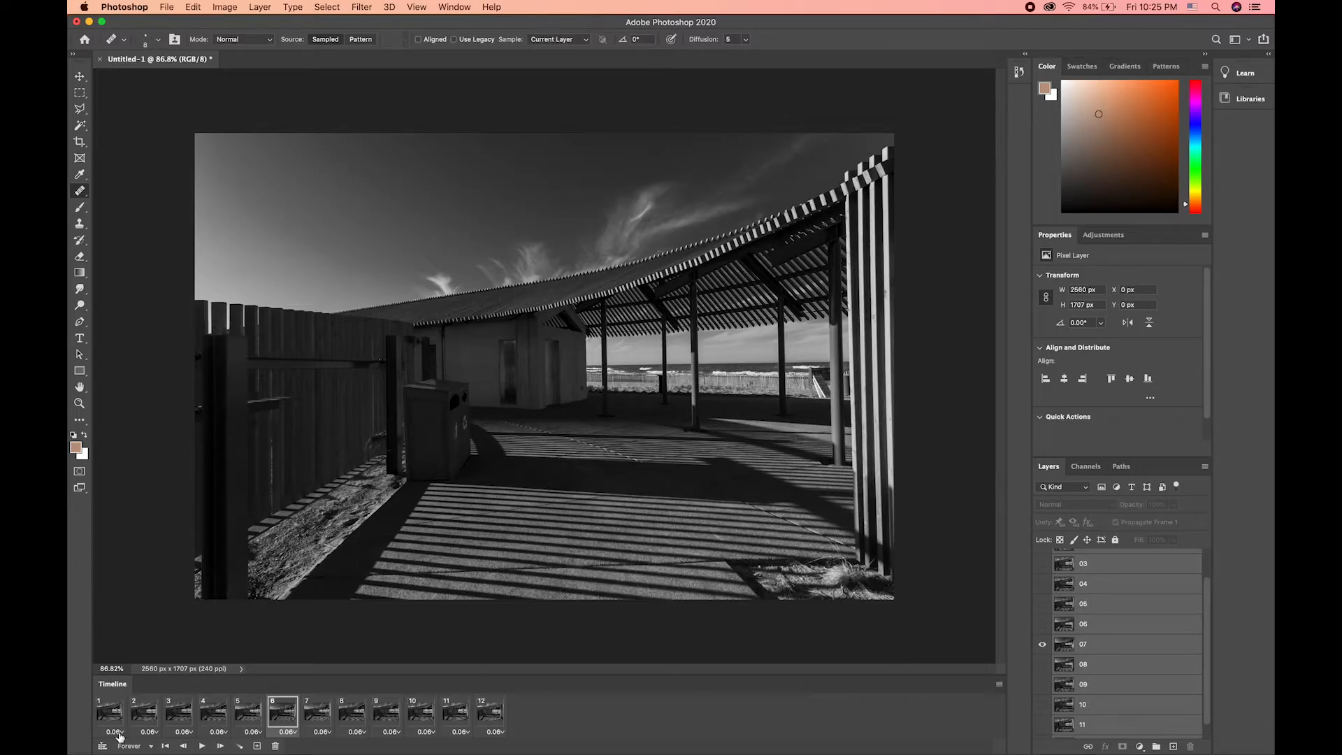
Step: Look at the delay options of frame 6 without changing them, play the animation and stop it
click(289, 732)
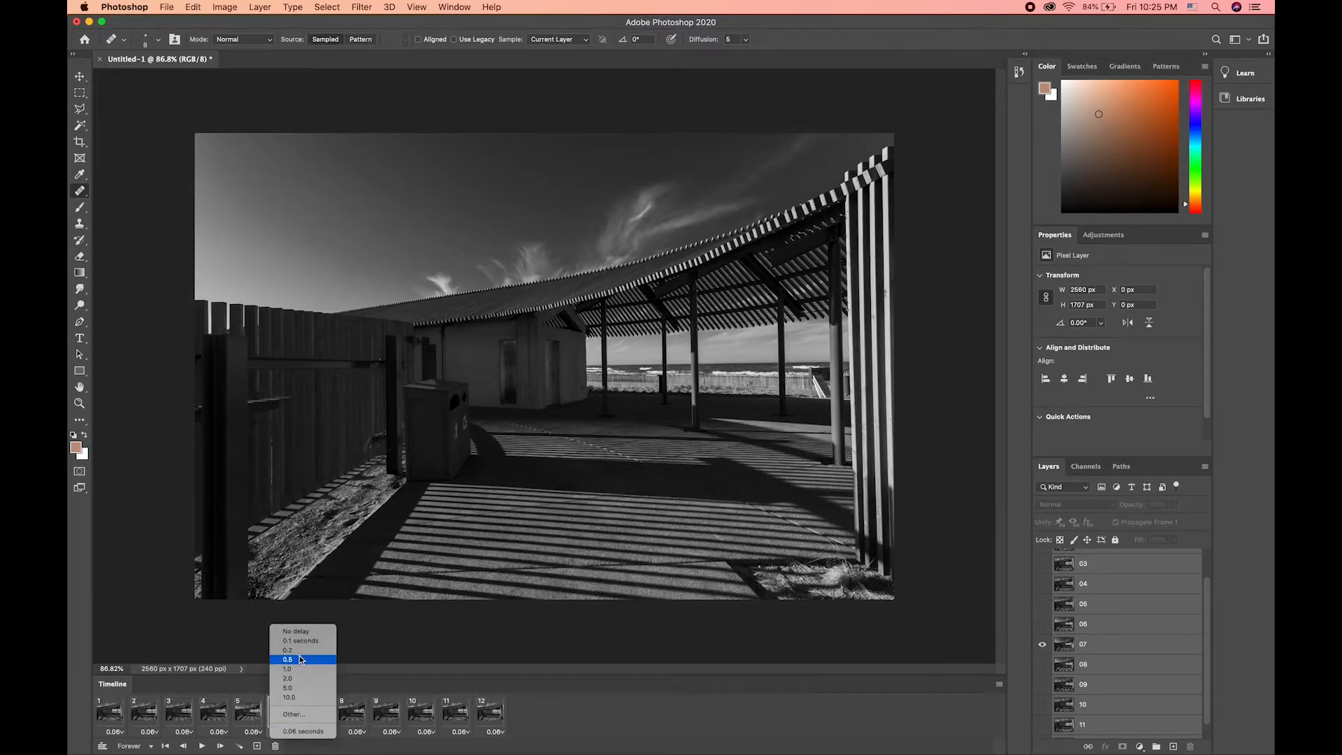
click(439, 749)
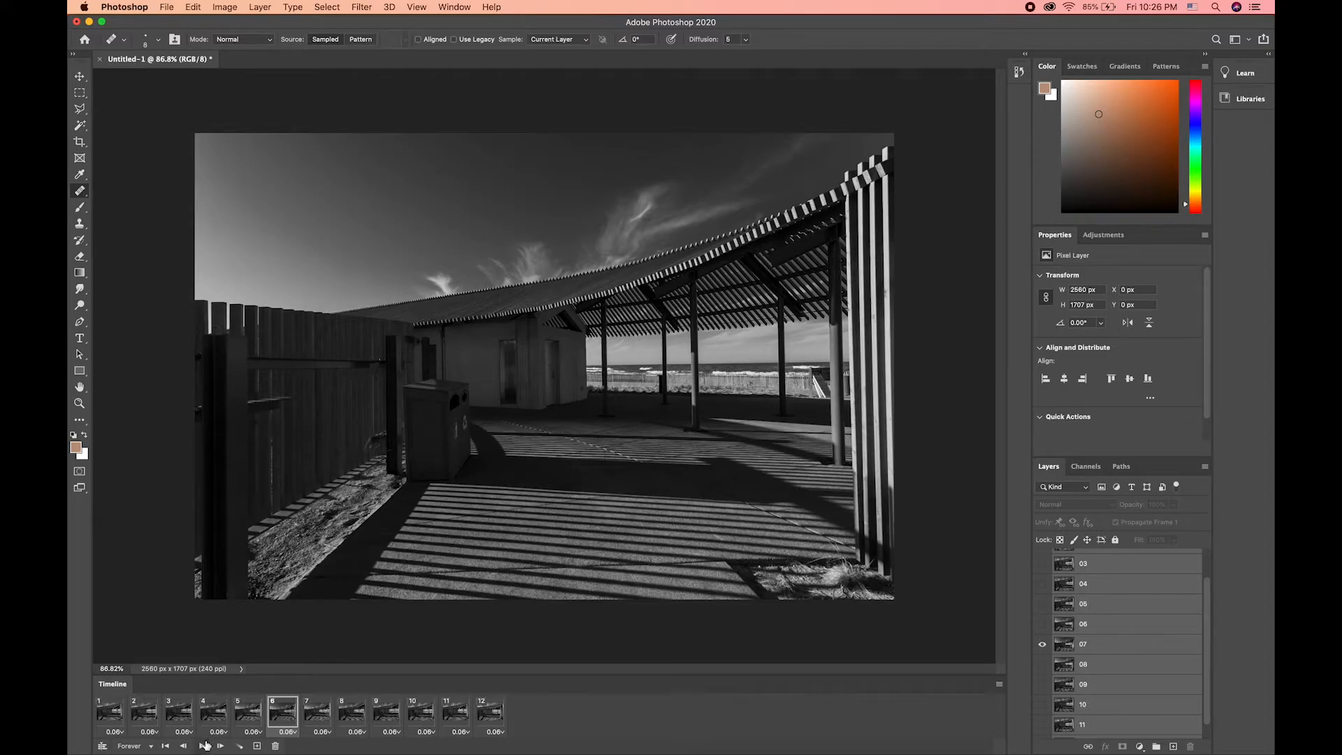
click(204, 746)
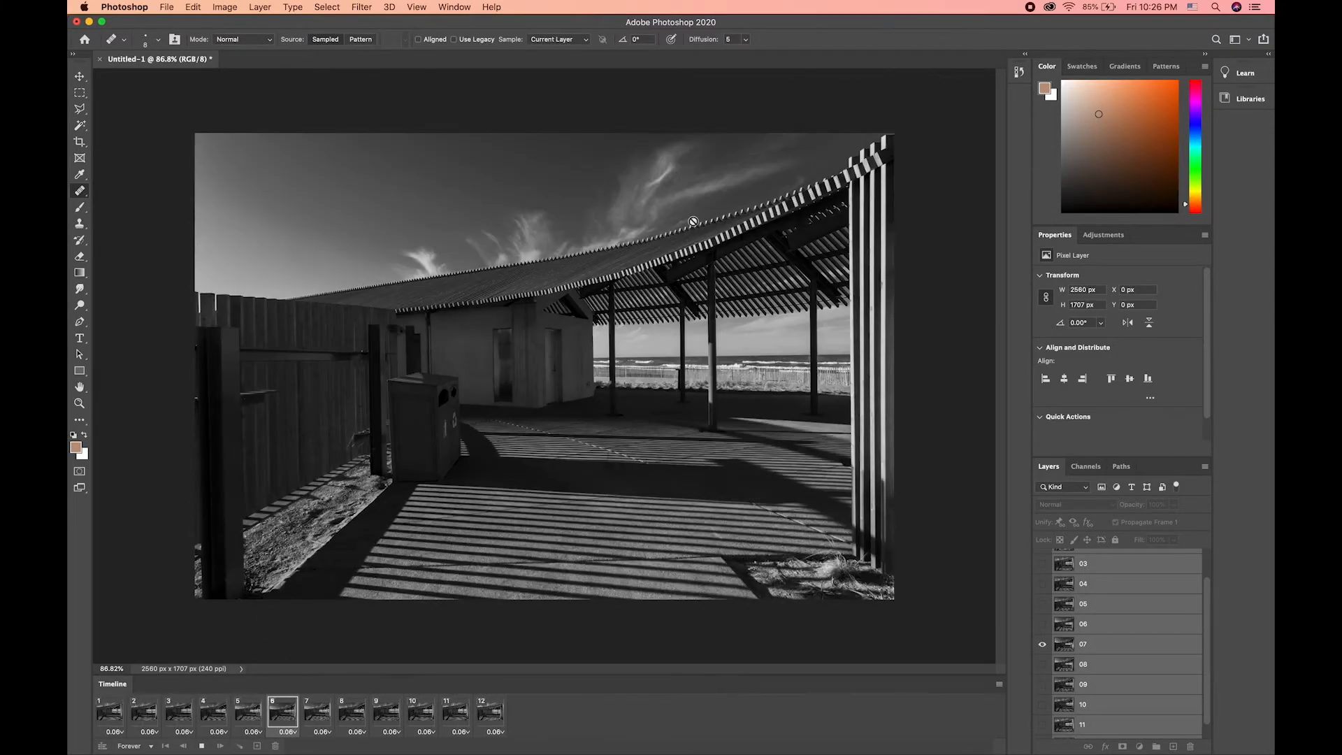
click(203, 746)
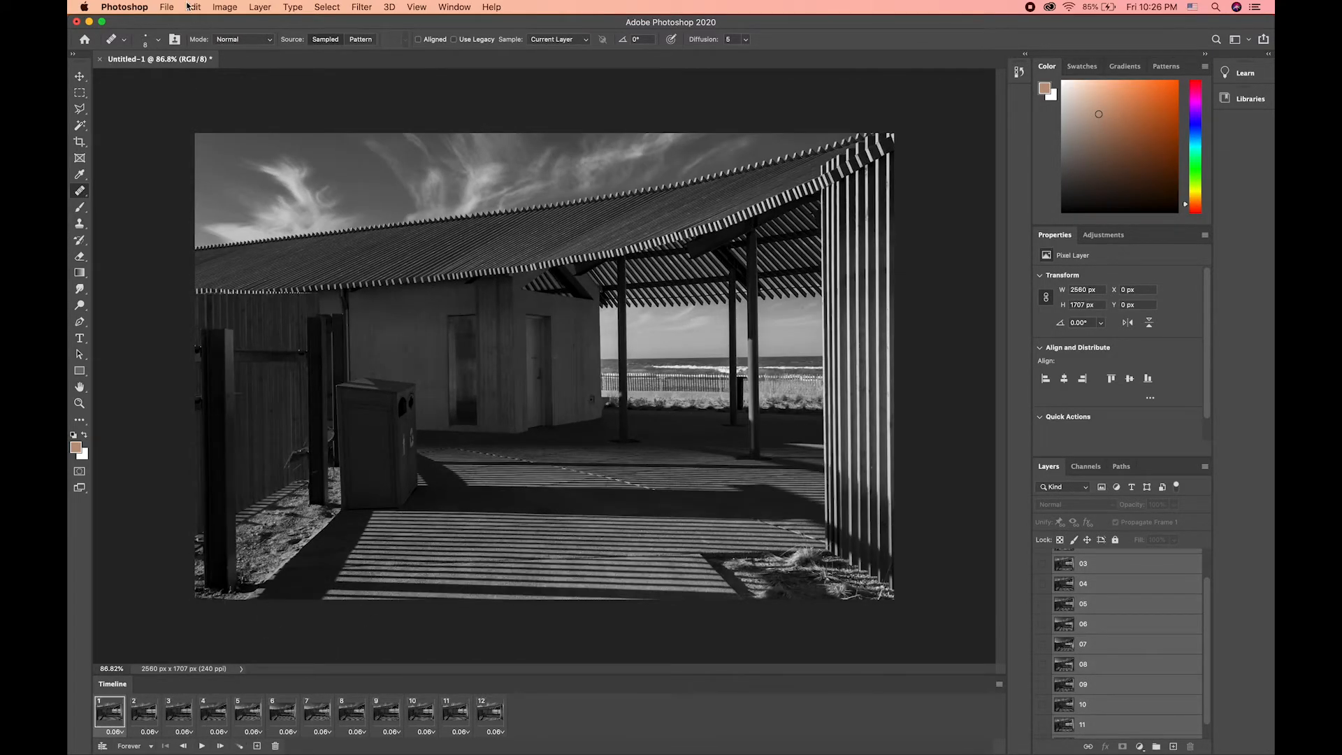
Step: Open the Save for Web (Legacy) export as a GIF and set the image width to 1080 px
click(170, 7)
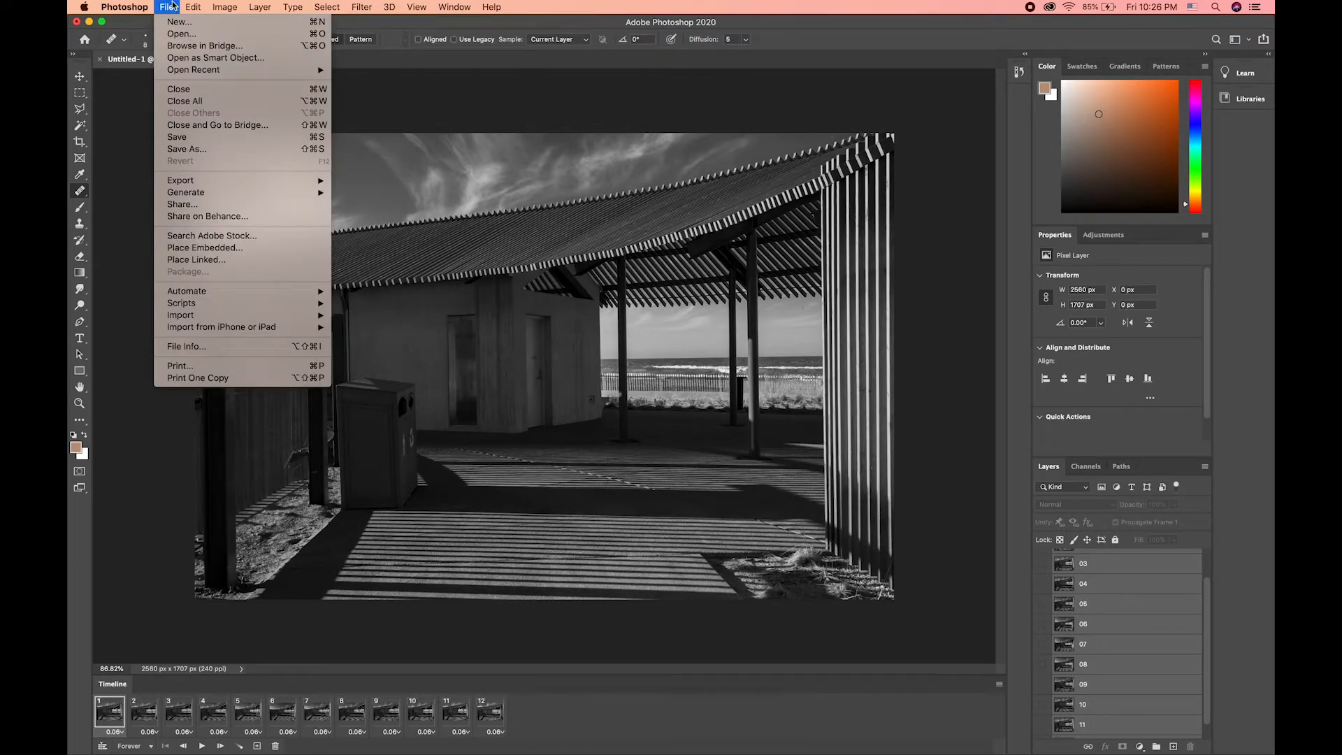
mouse_move(231, 184)
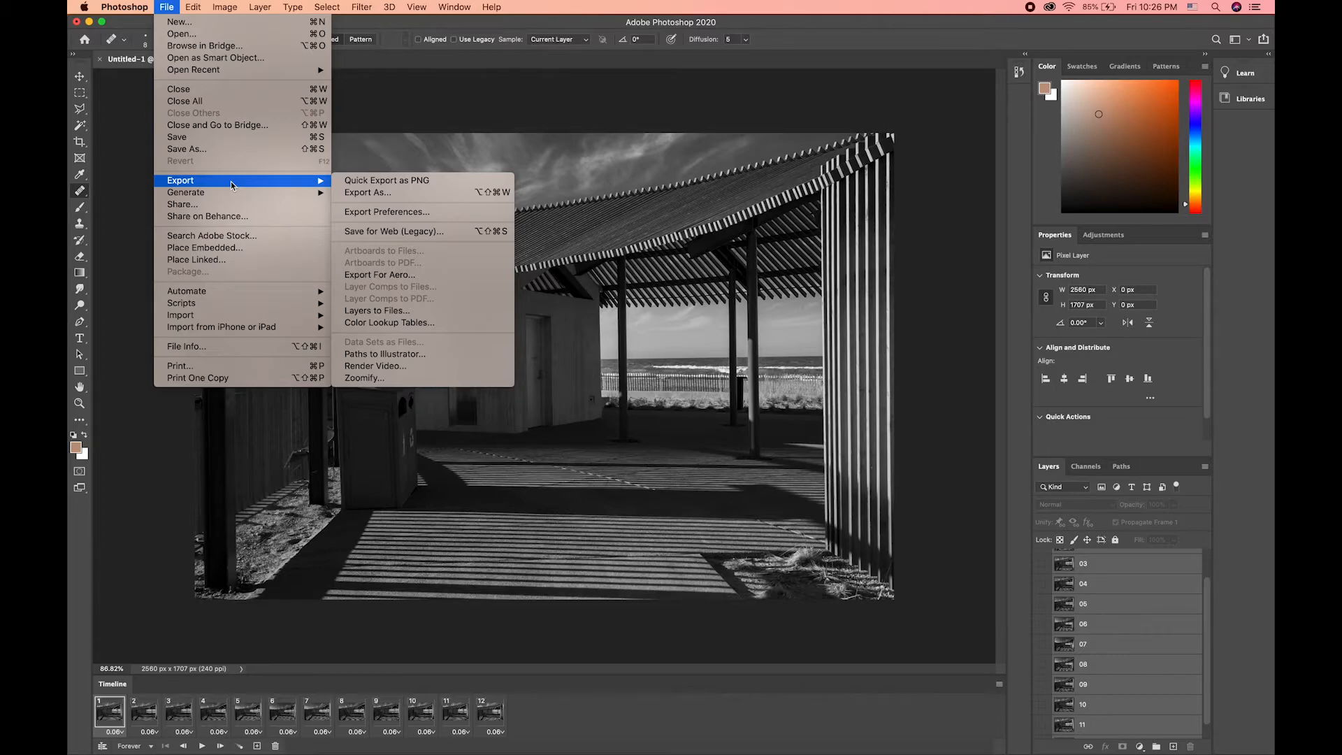
click(390, 231)
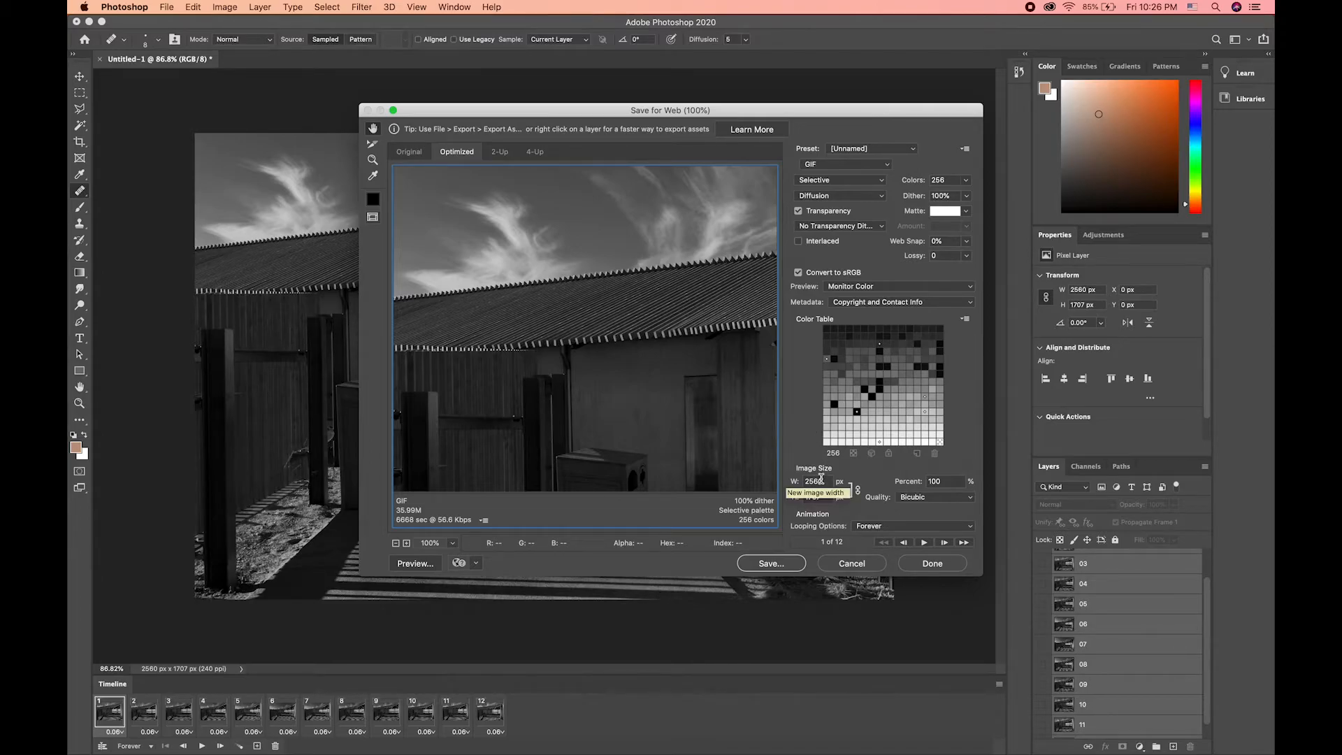
click(821, 479)
text(1080)
double_click(821, 481)
text(1080)
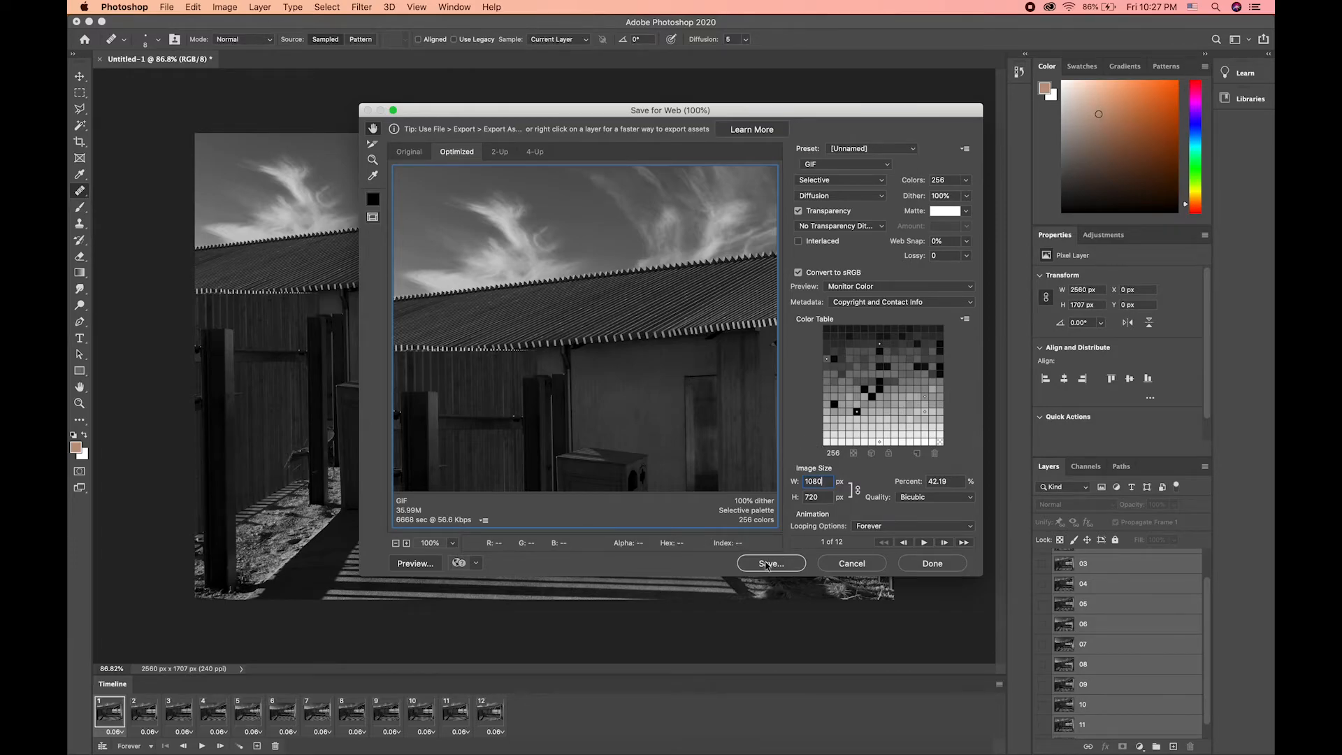
Step: Save the GIF to the Desktop under the name Dolly Zoom and check for the file on the desktop
click(767, 564)
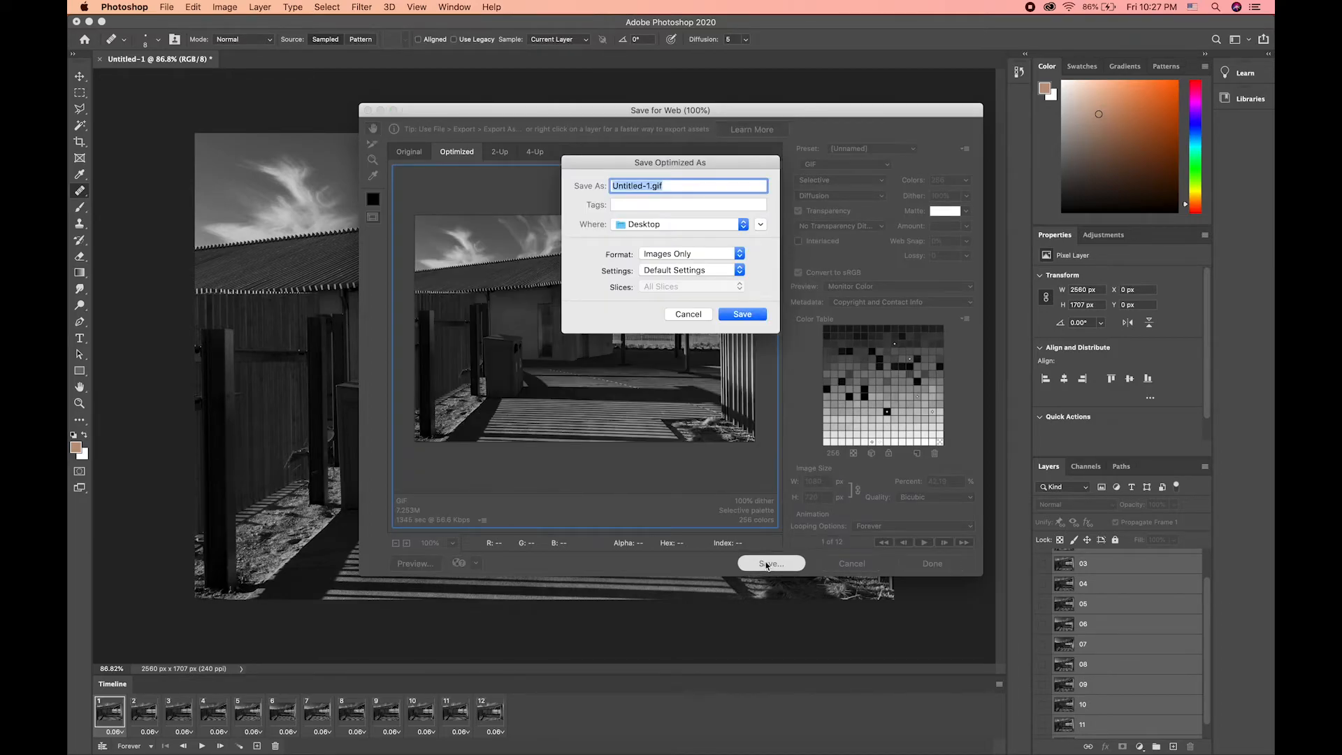
click(647, 186)
drag(649, 186, 592, 195)
text(Dolly Zoom)
click(750, 315)
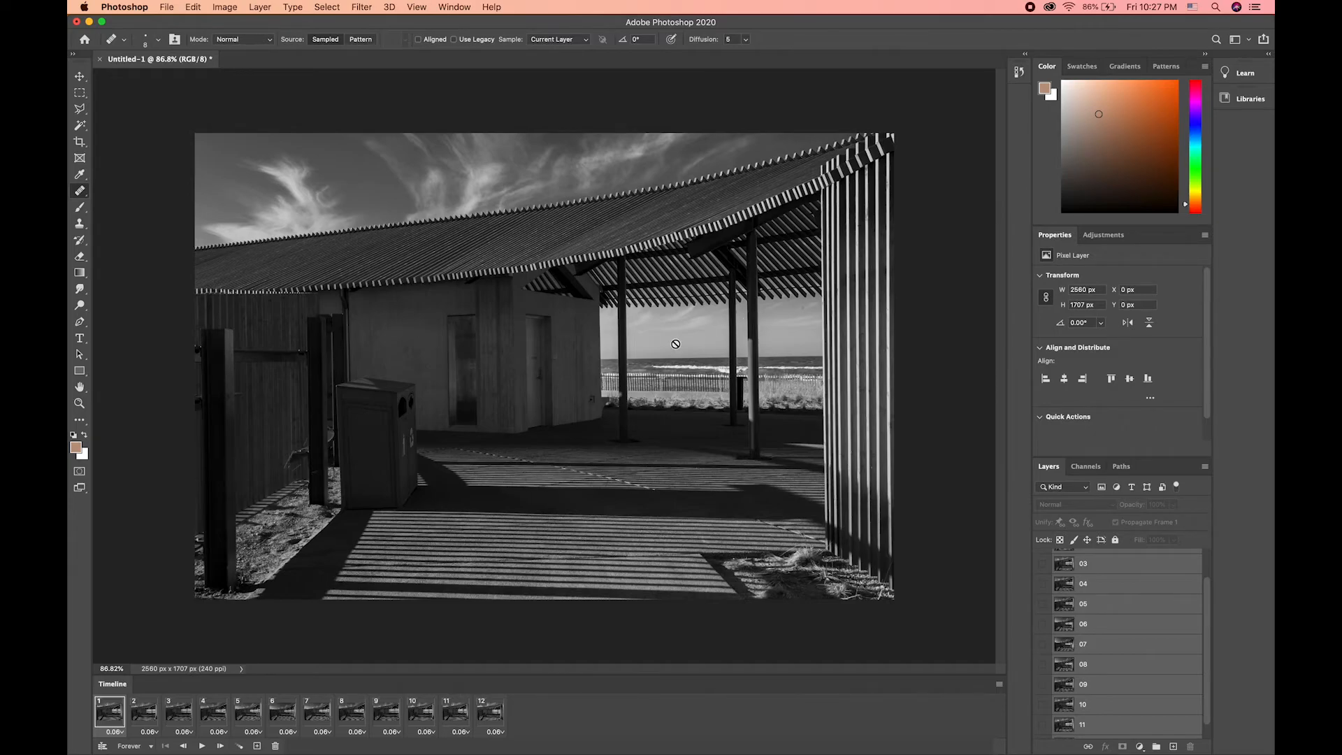
key(F11)
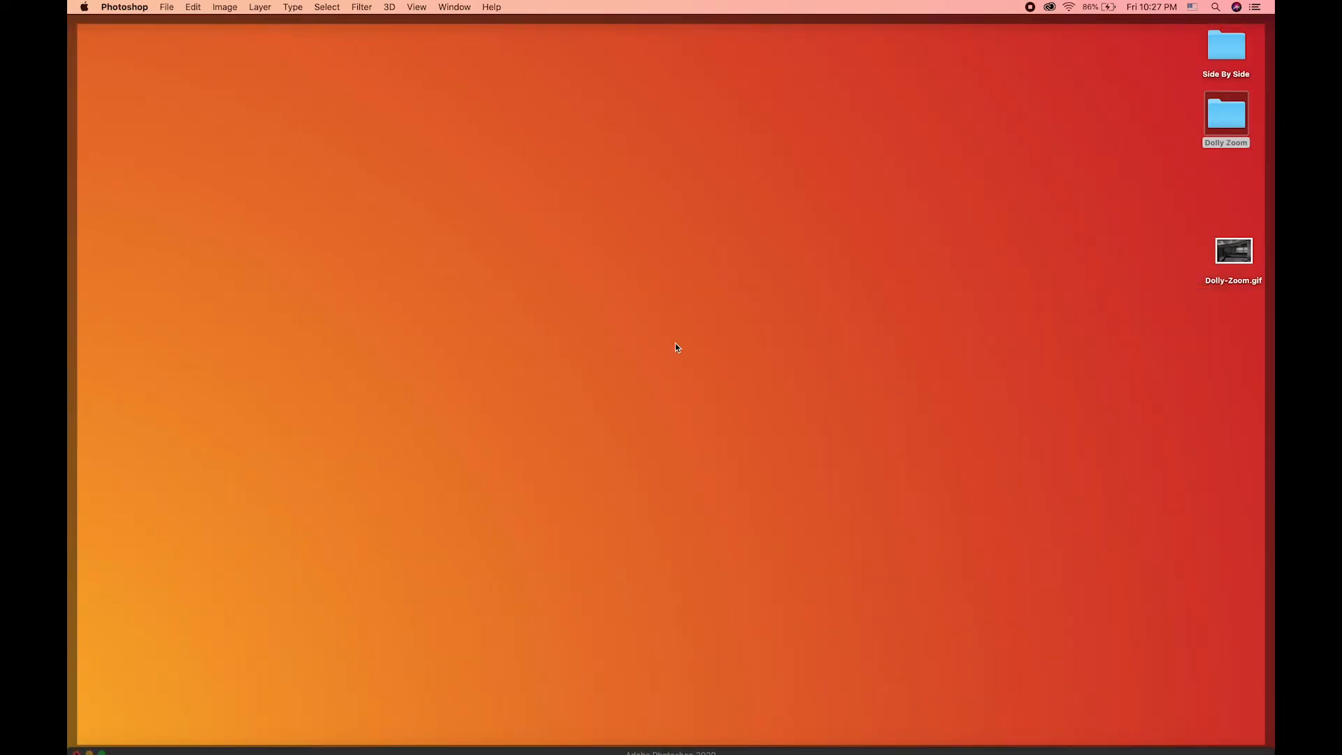
key(F11)
Step: Save the layered document as Dolly Zoom.psd in the Dolly Zoom folder, keeping Maximize Compatibility on
click(167, 8)
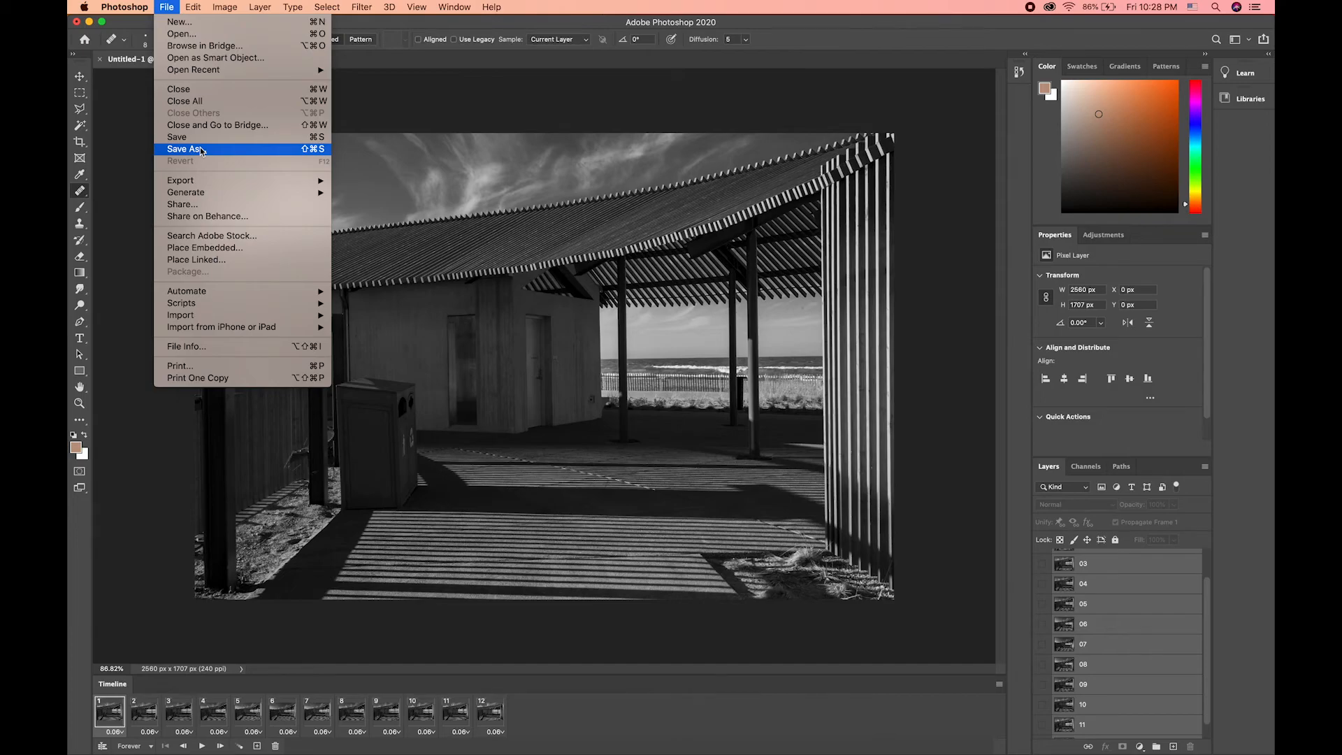
click(200, 150)
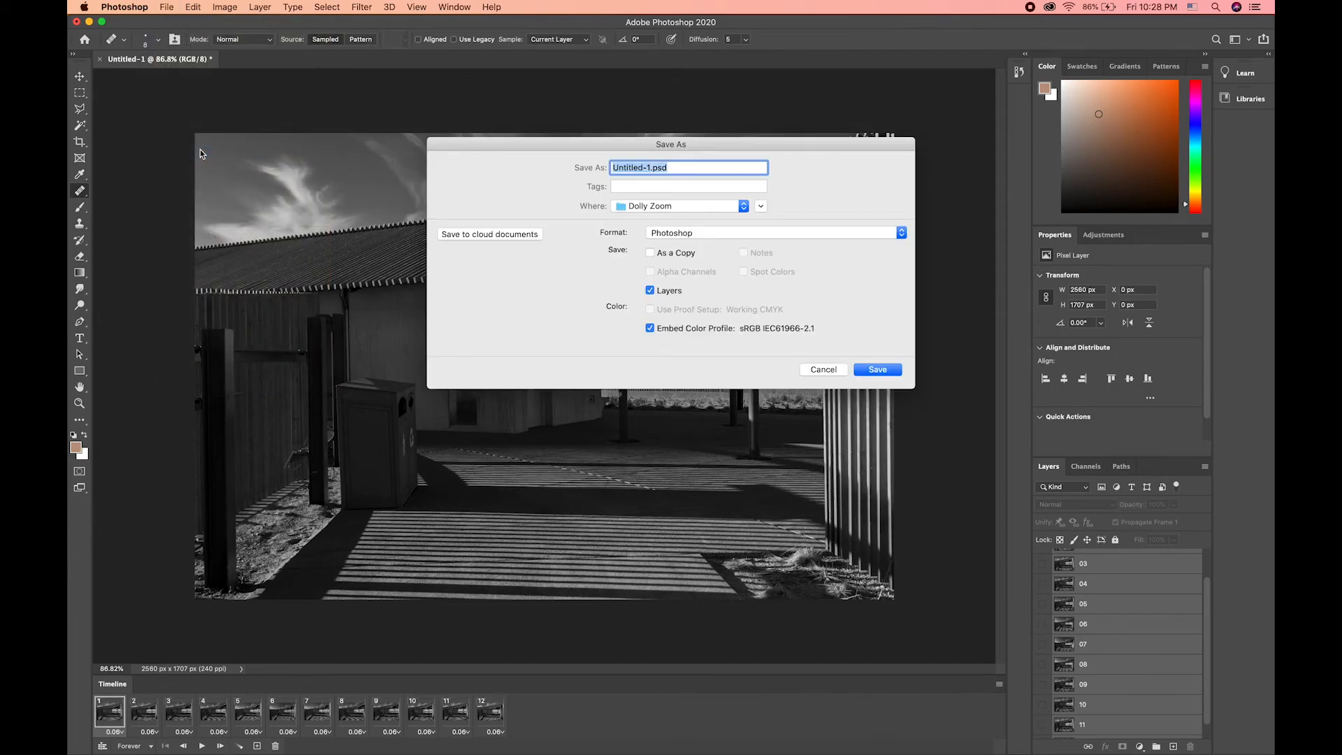
click(652, 169)
drag(651, 169, 613, 169)
text(Dolly Zoom)
click(889, 372)
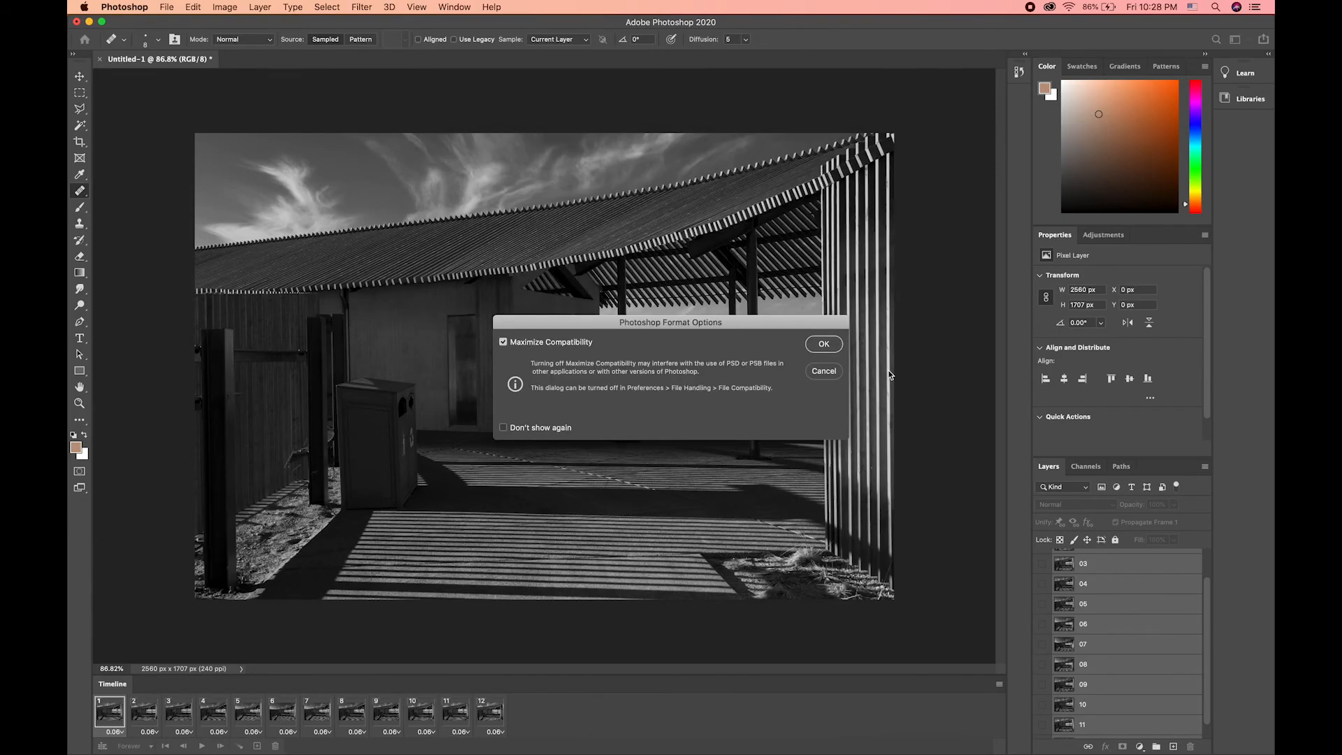
click(832, 343)
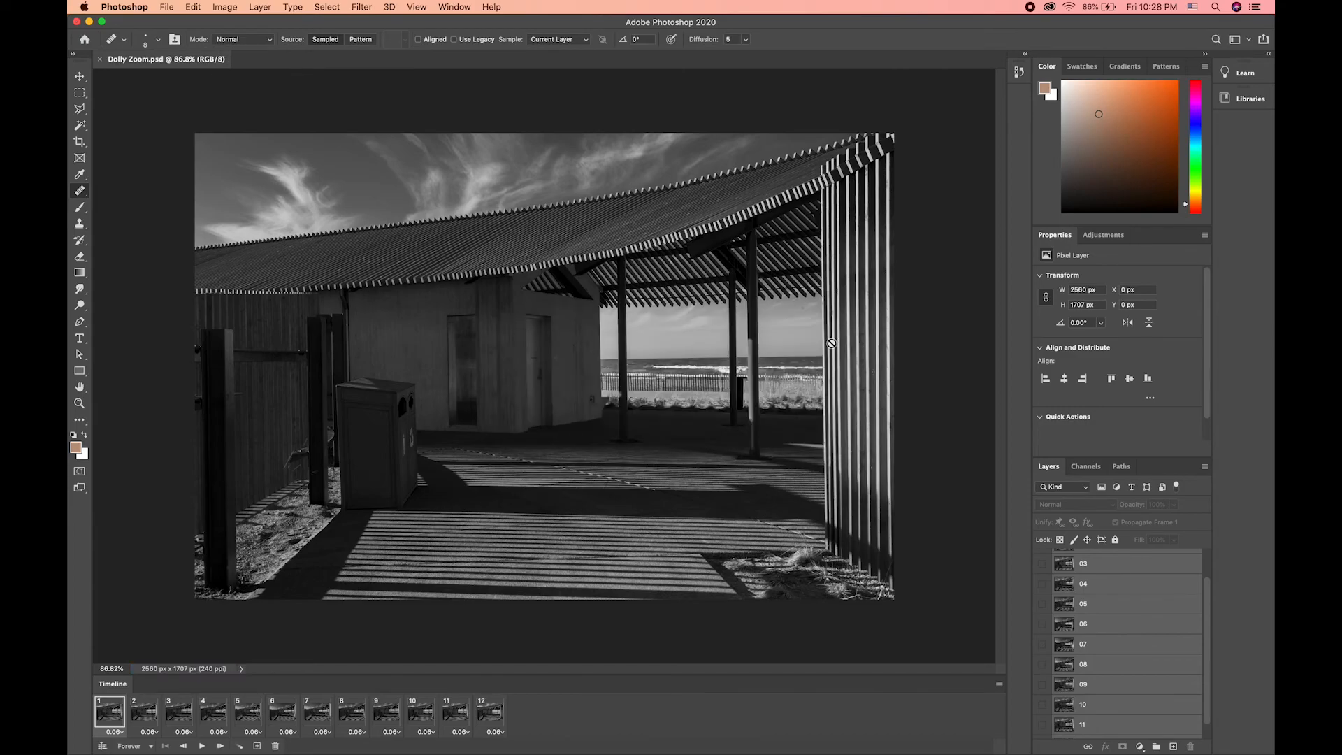
Step: Quit Photoshop and watch Dolly-Zoom.gif from the desktop in a full-screen Quick Look preview
key(super+q)
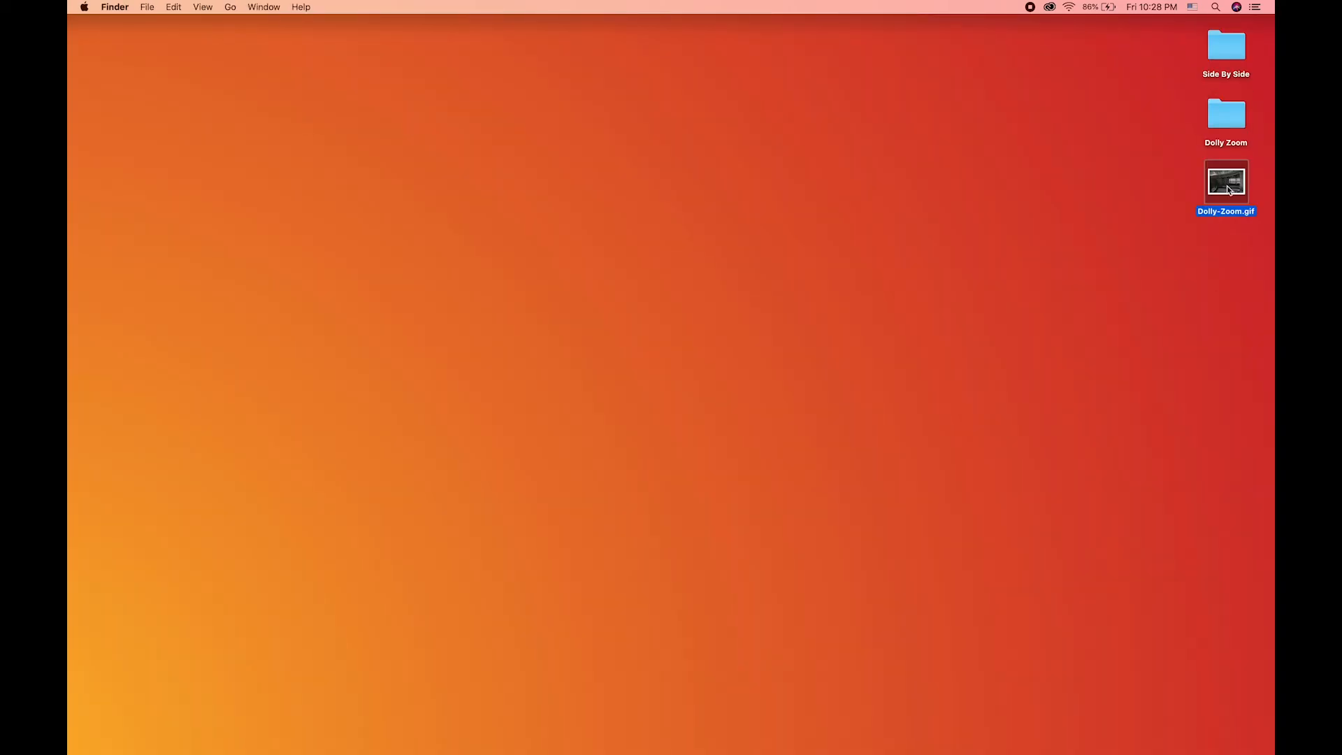
key(space)
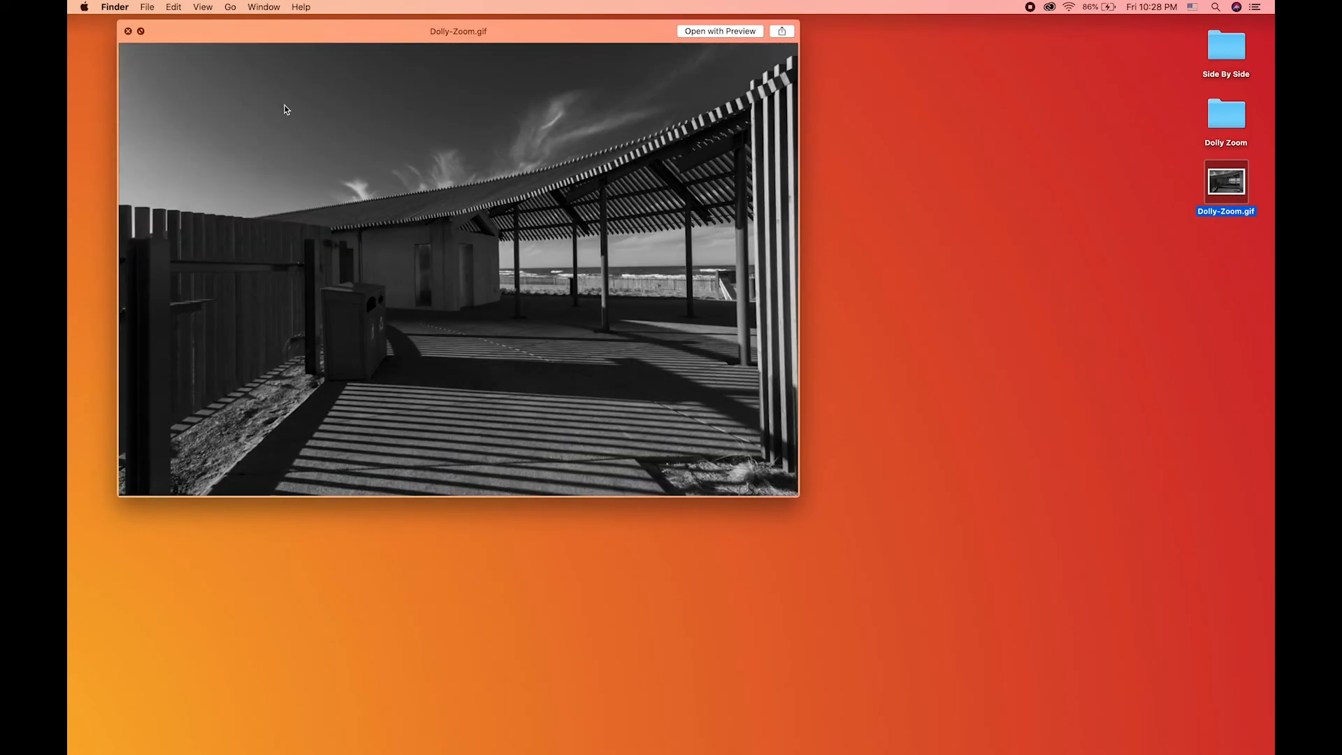
click(140, 31)
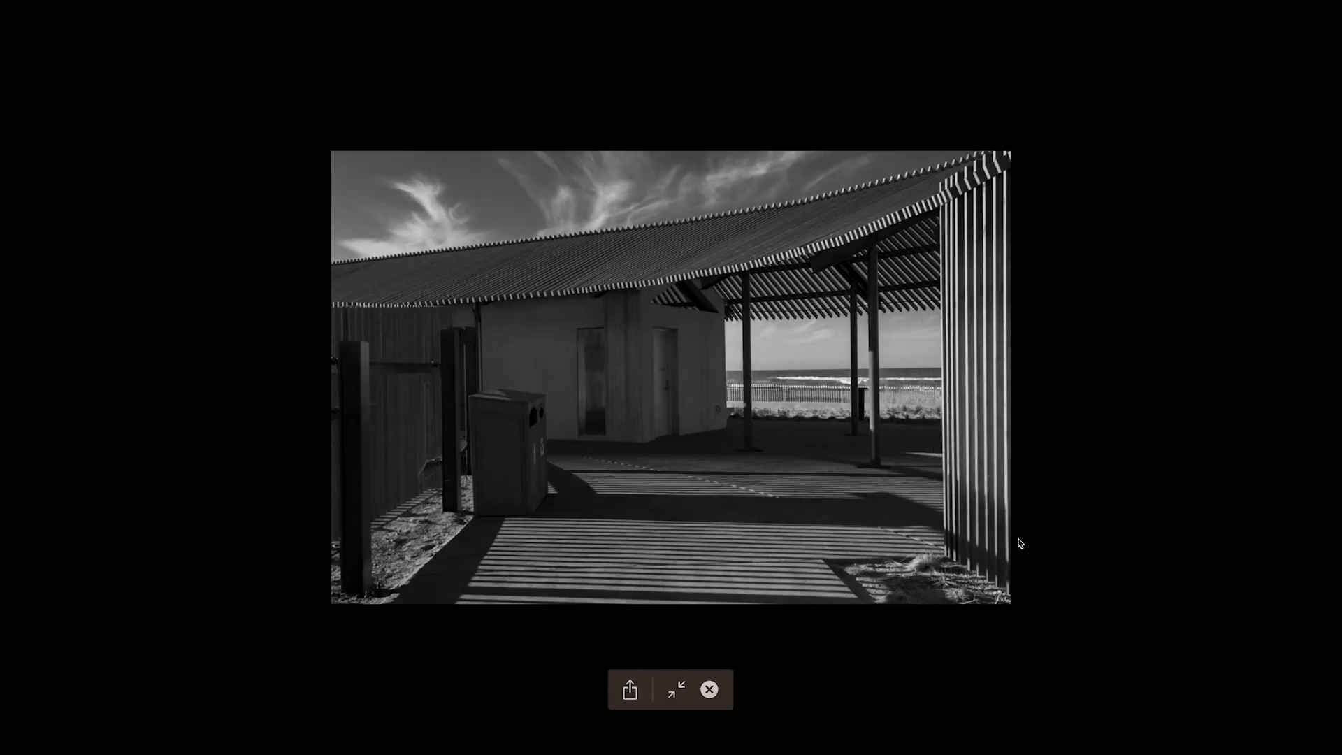